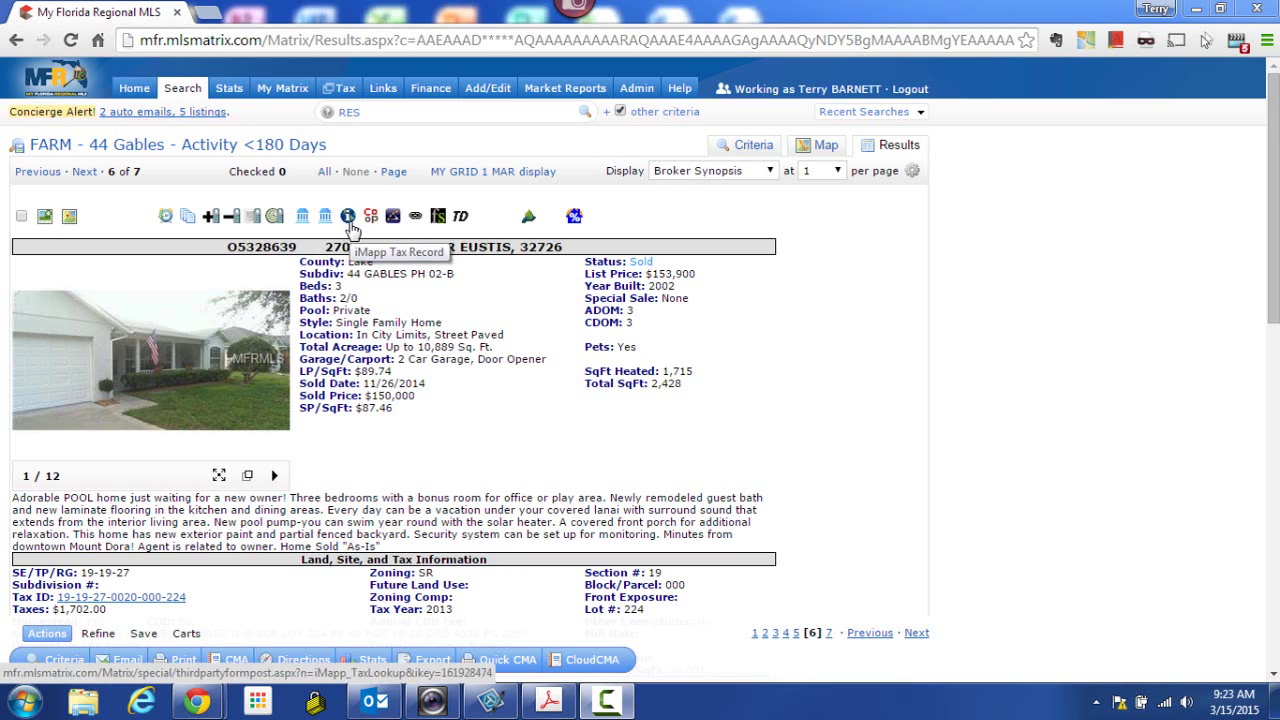
click(349, 218)
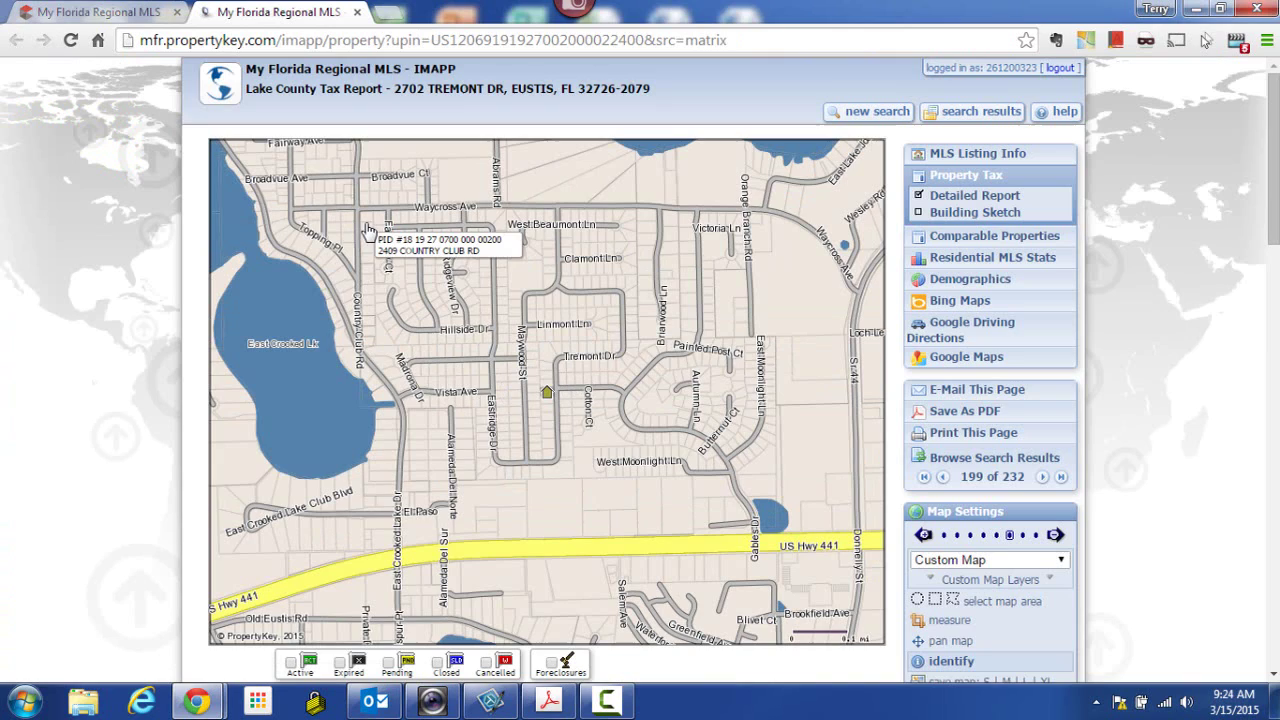
scroll(640, 400, down, 3)
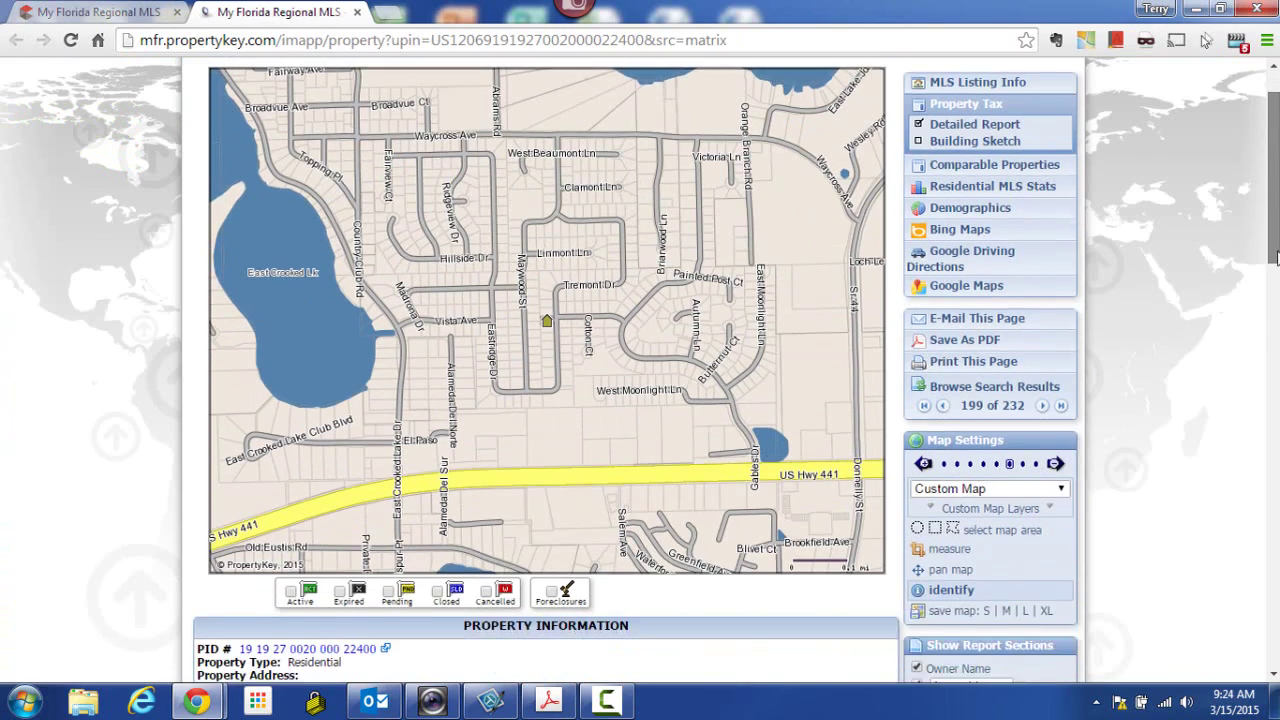
scroll(1256, 231, down, 3)
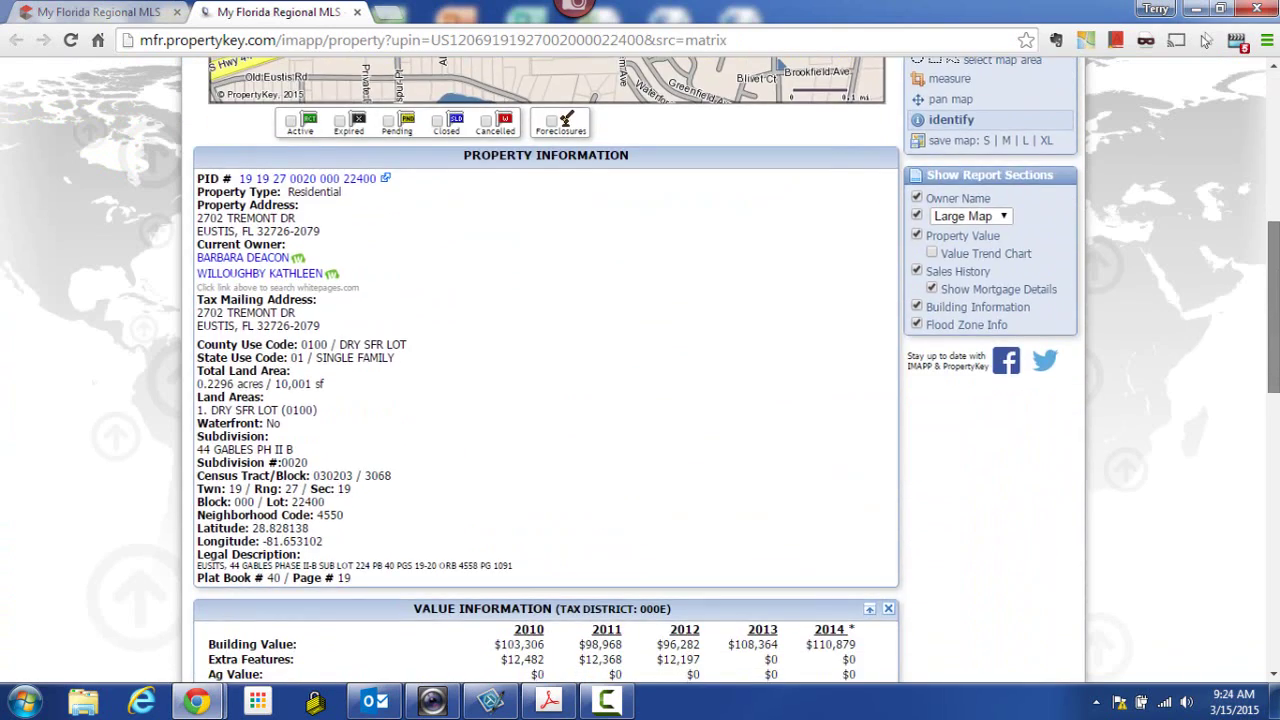
scroll(1256, 231, up, 4)
scroll(1256, 231, up, 3)
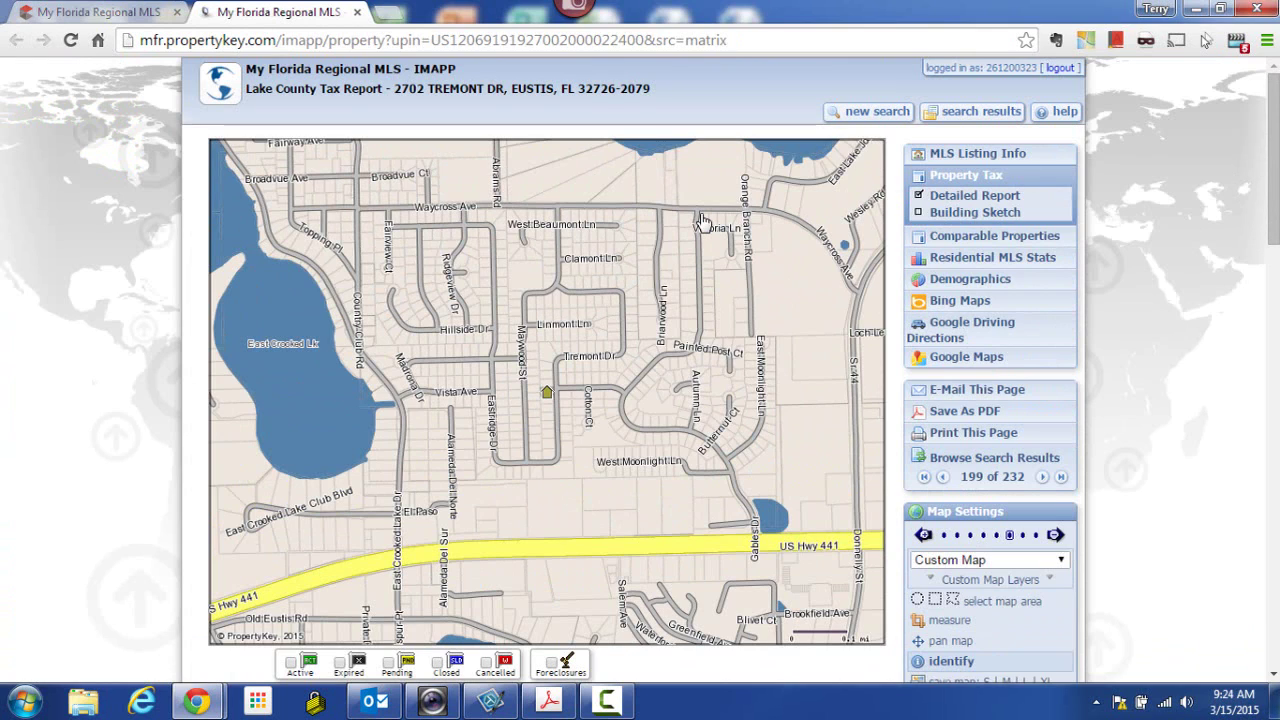
click(970, 244)
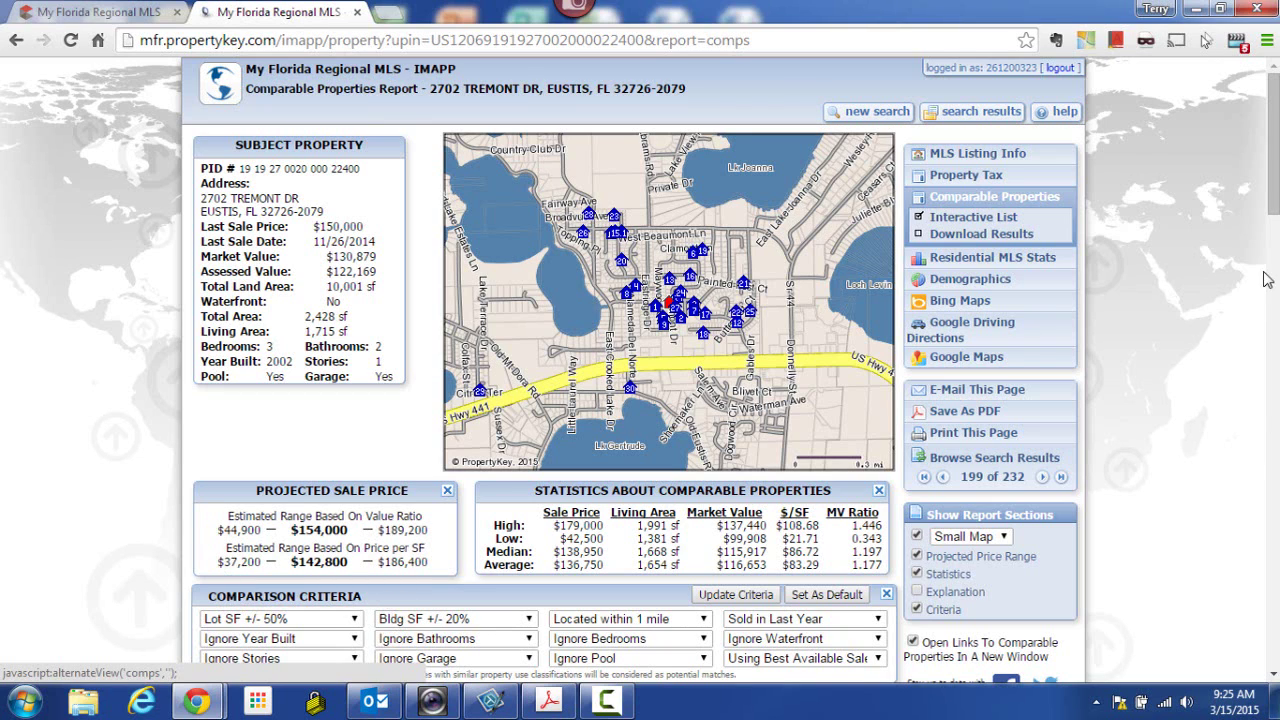
drag(1273, 200, 1273, 205)
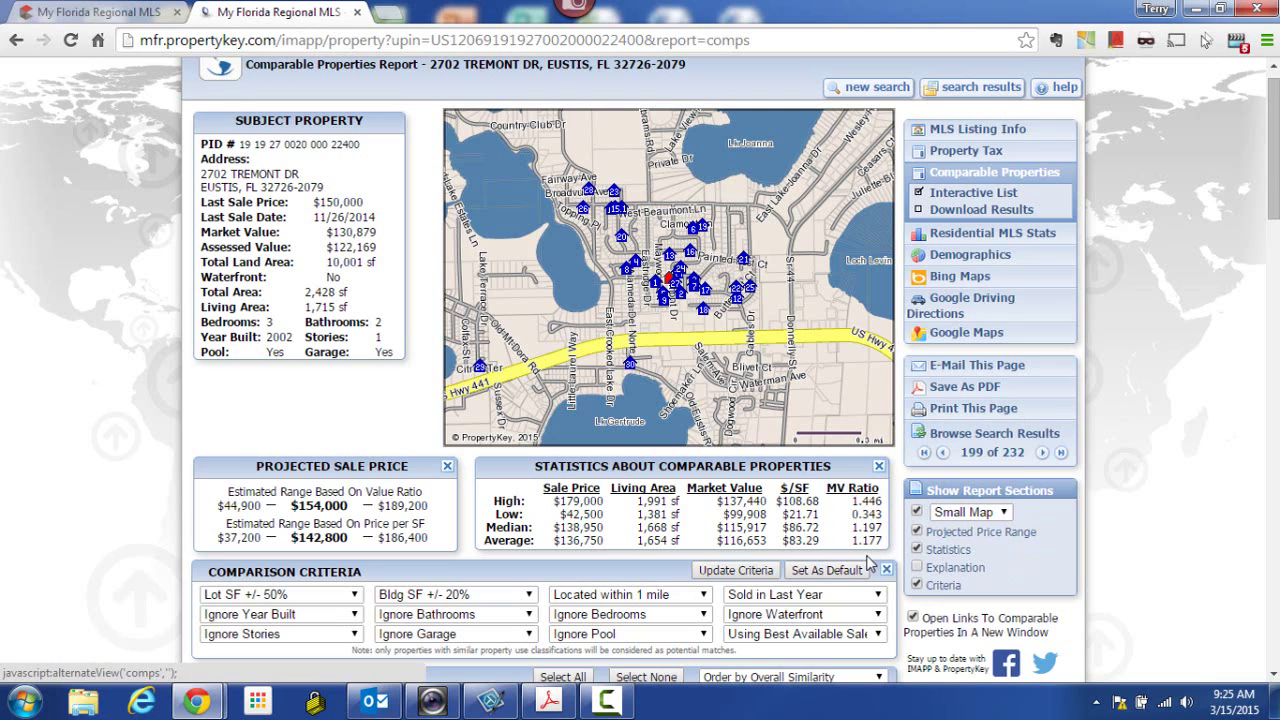
- Add the Explanation of Calculations section to the report, then remove it again
click(918, 568)
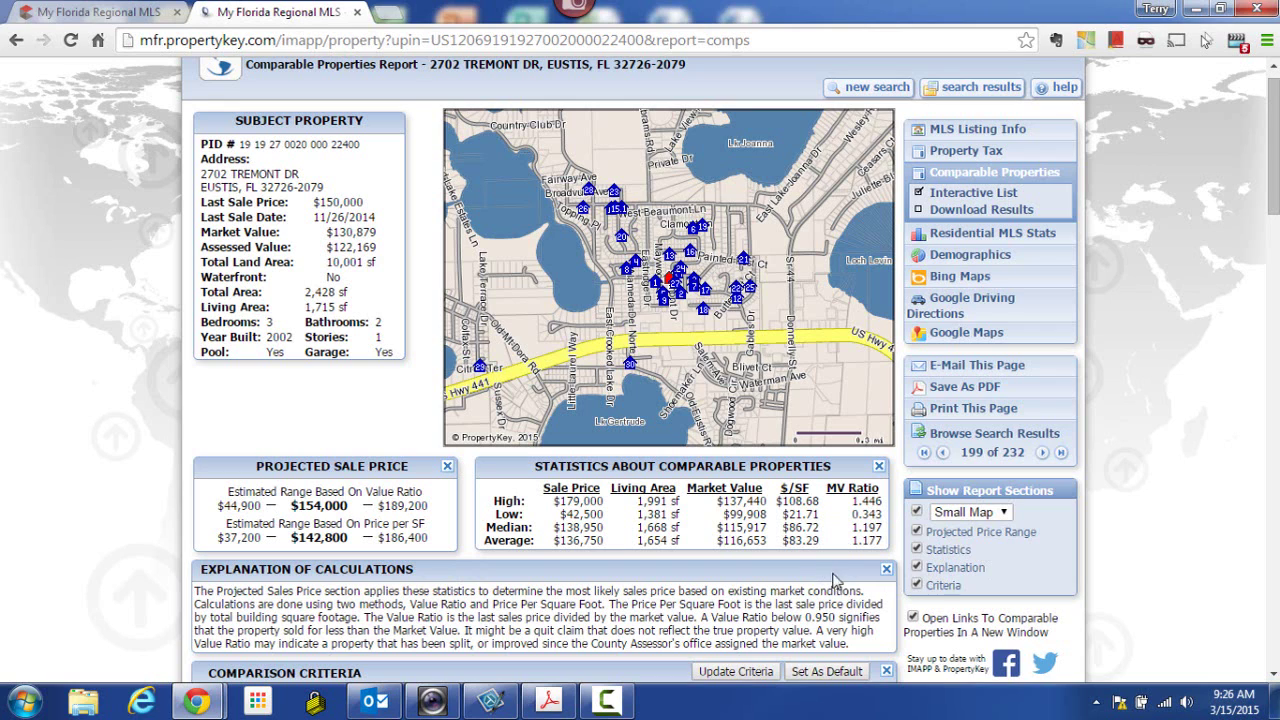
click(917, 567)
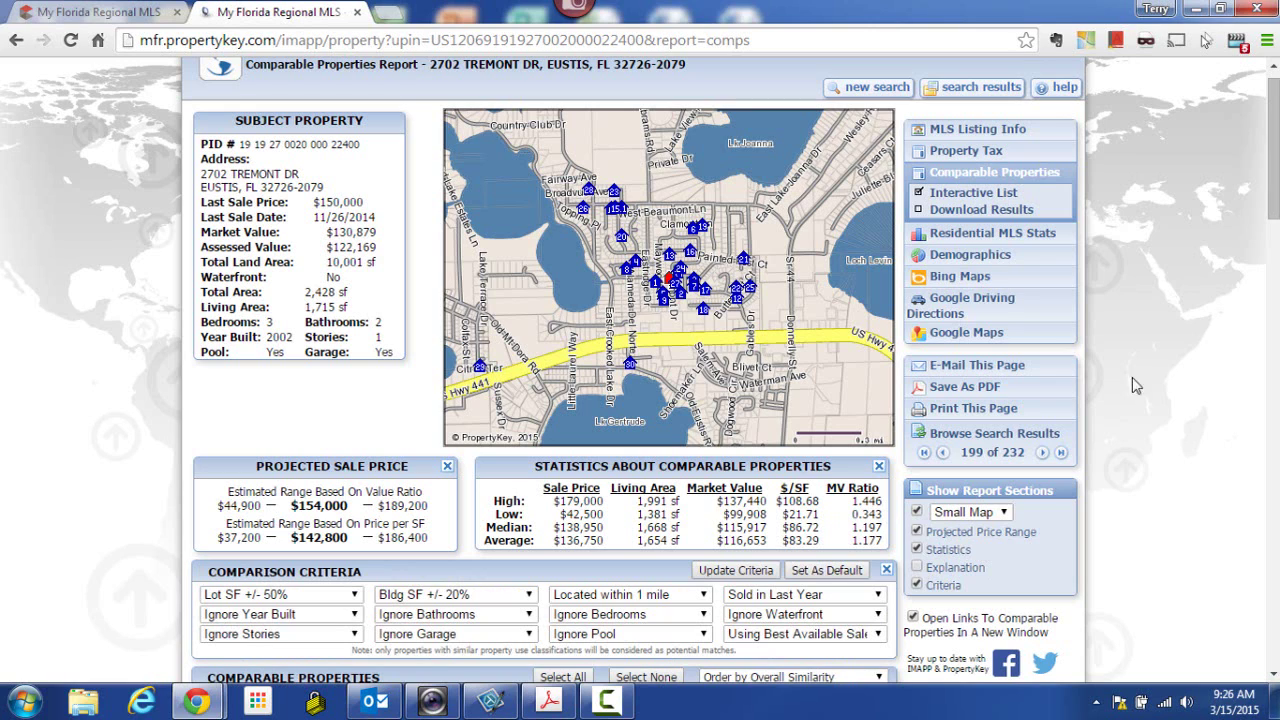
drag(1275, 206, 1275, 252)
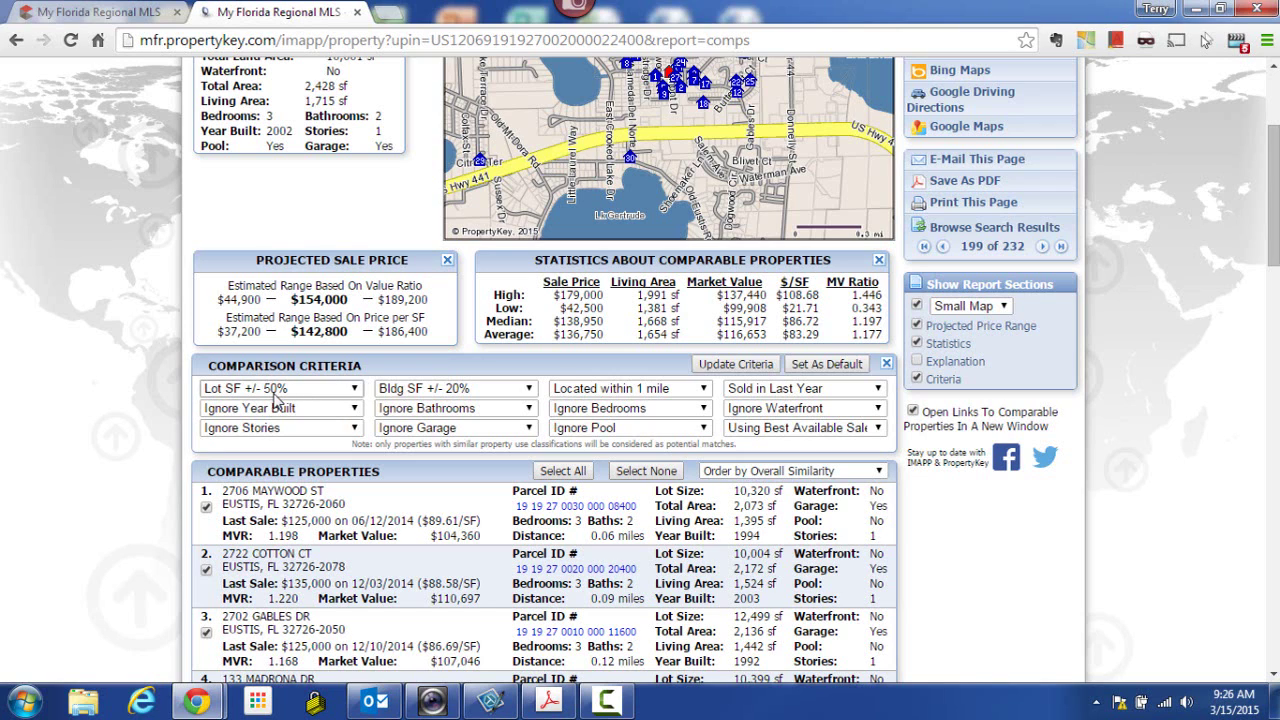
click(355, 390)
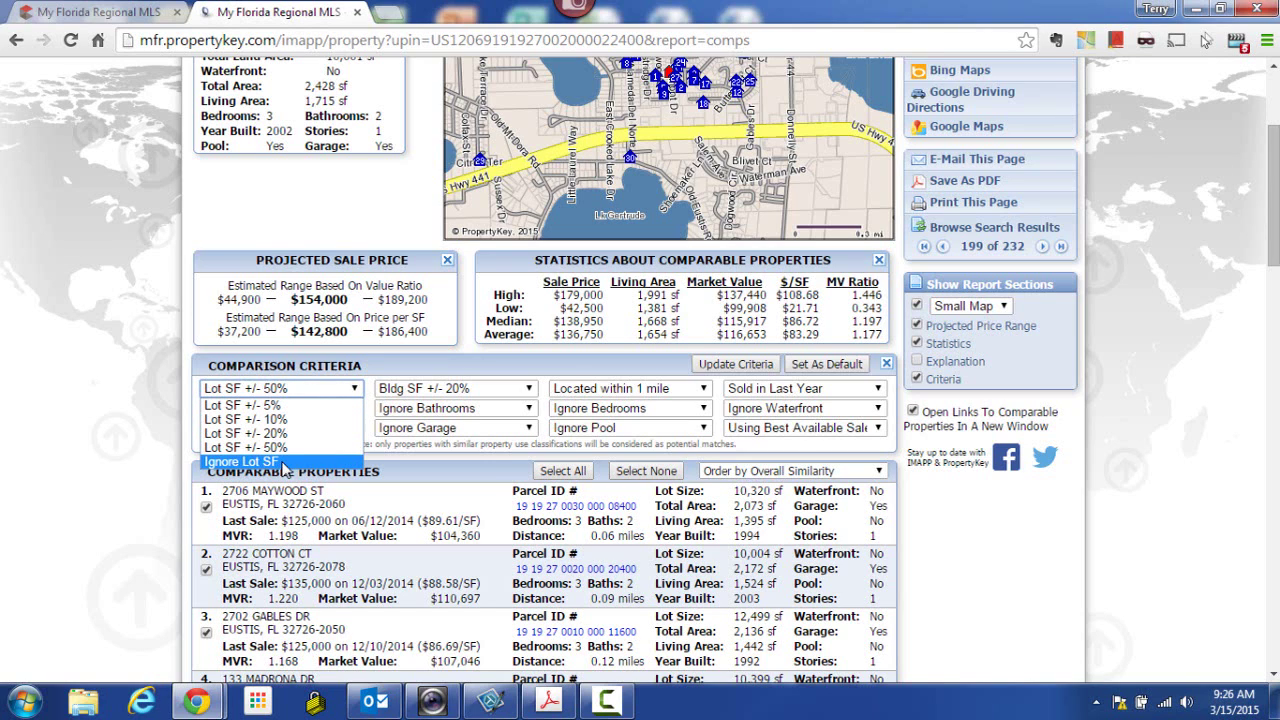
click(458, 368)
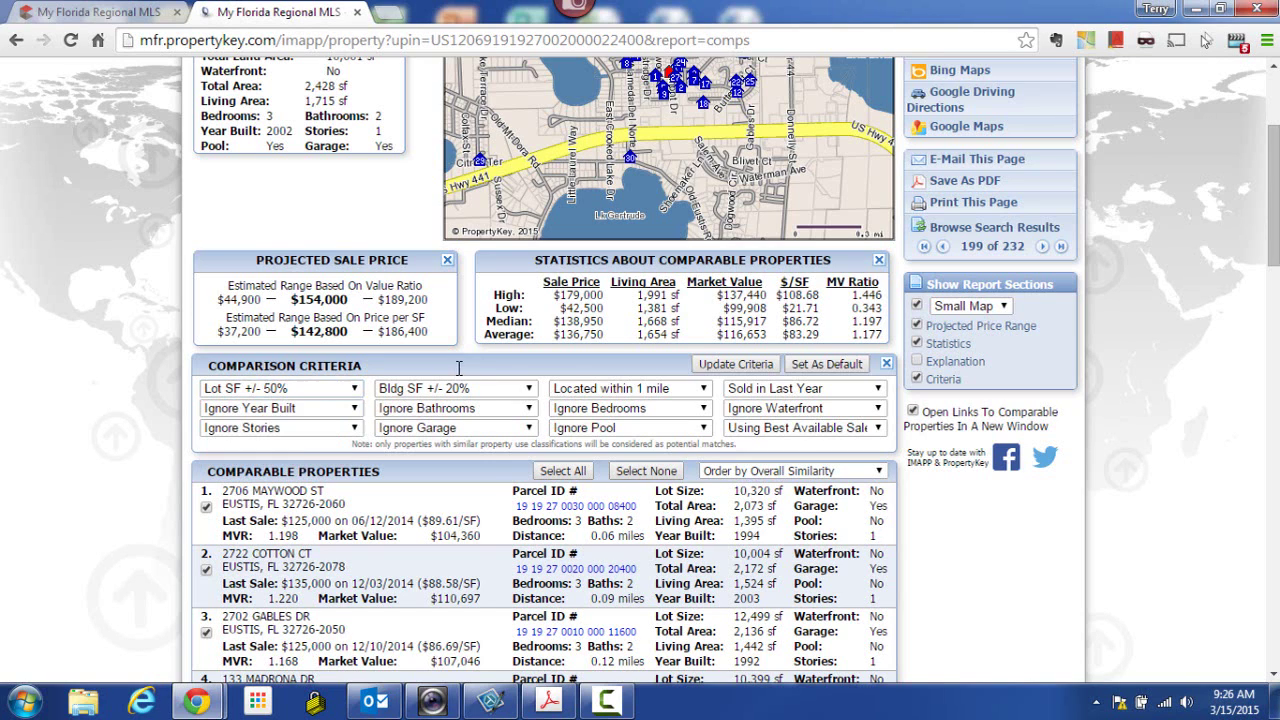
click(533, 394)
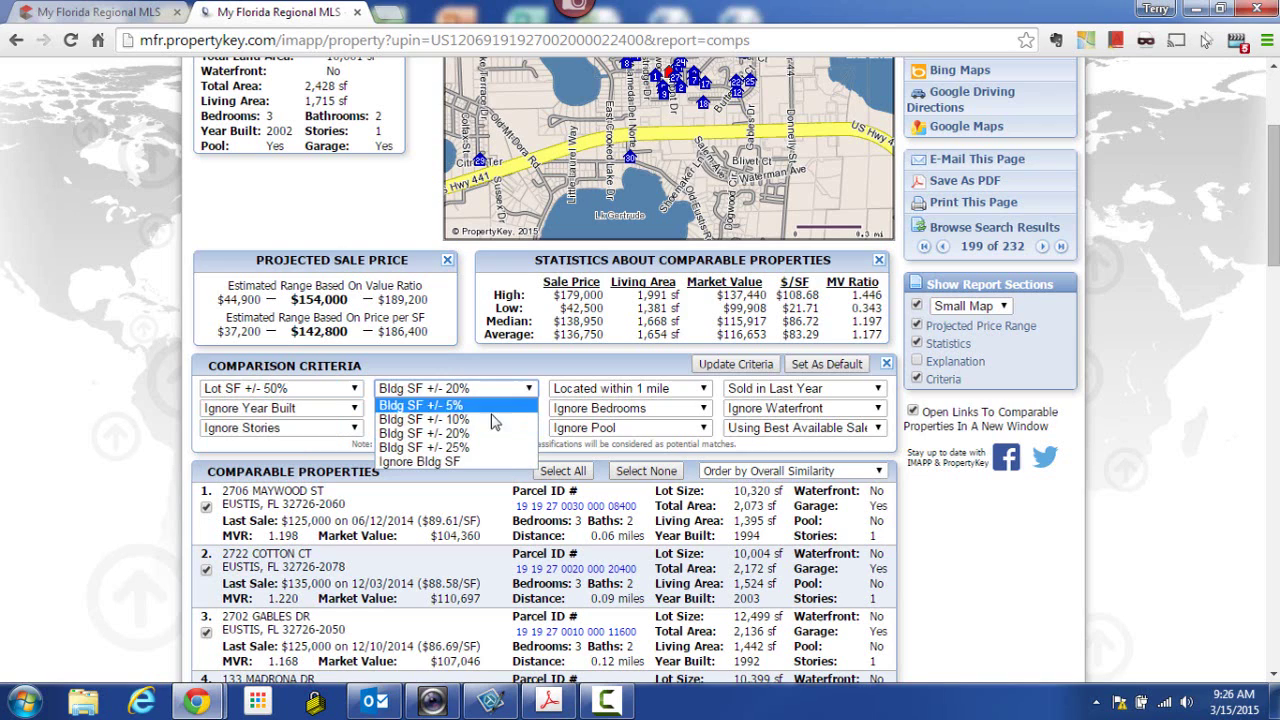
click(573, 368)
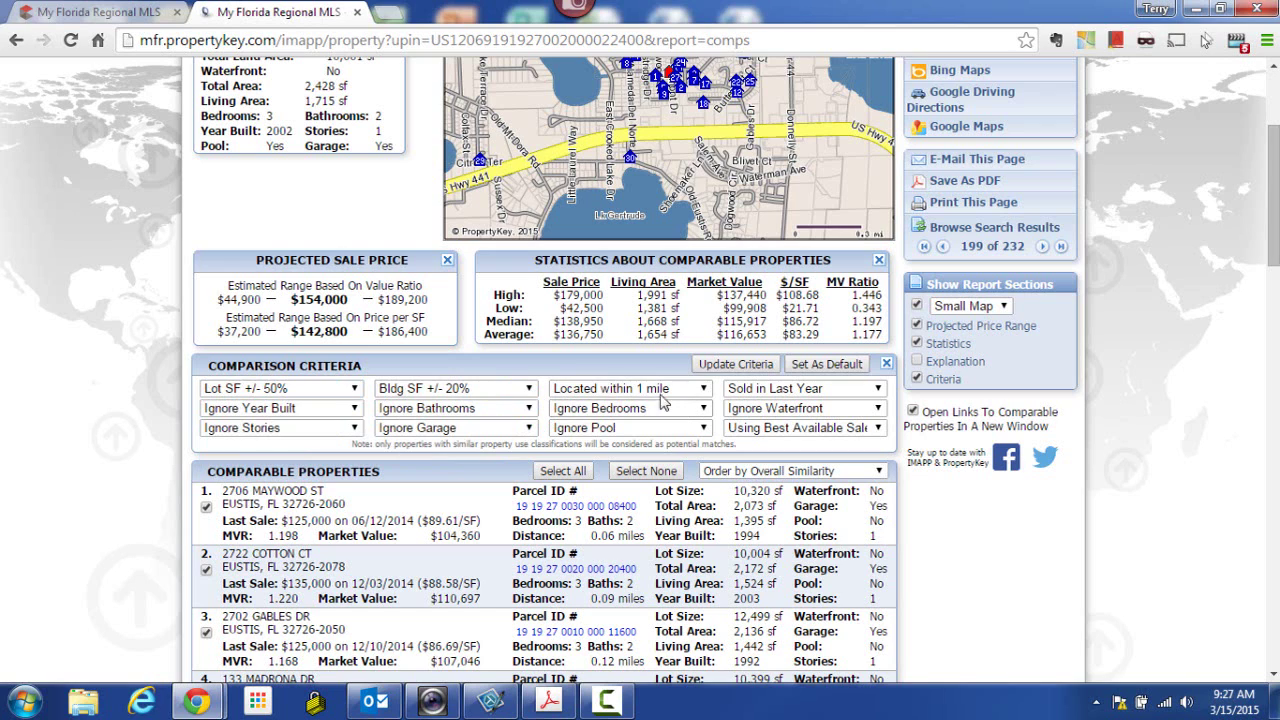
click(704, 391)
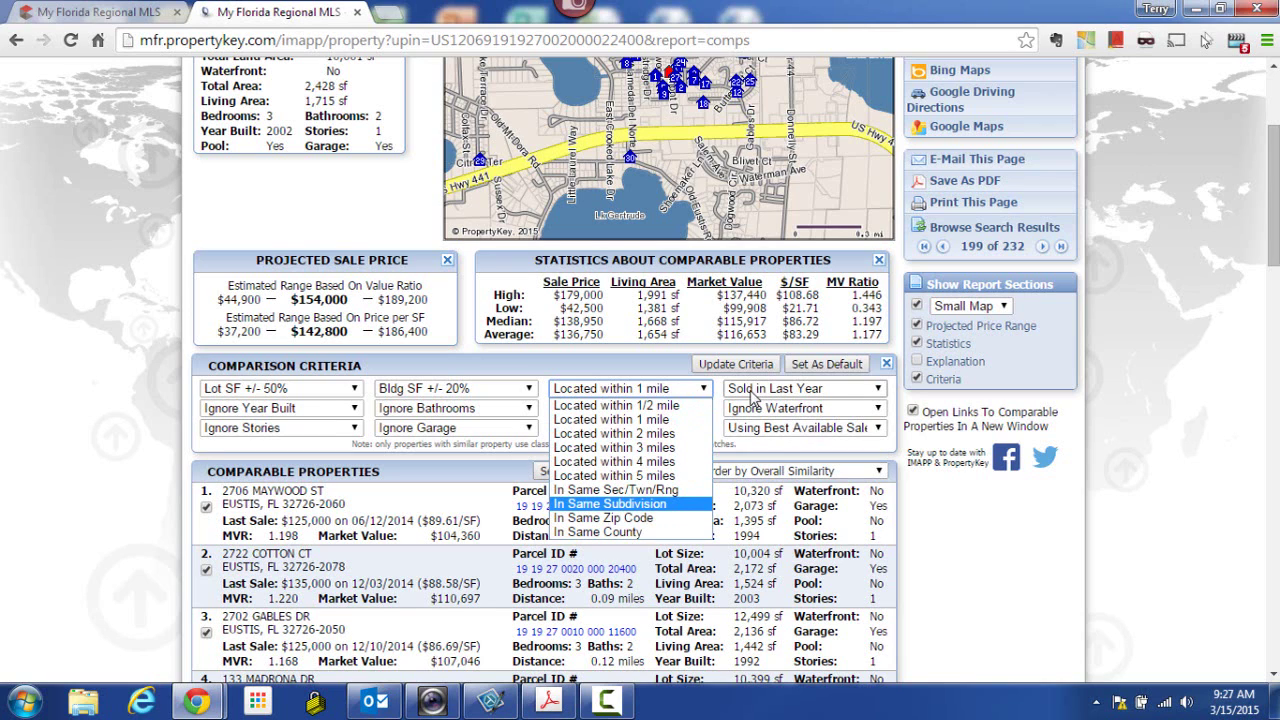
click(878, 389)
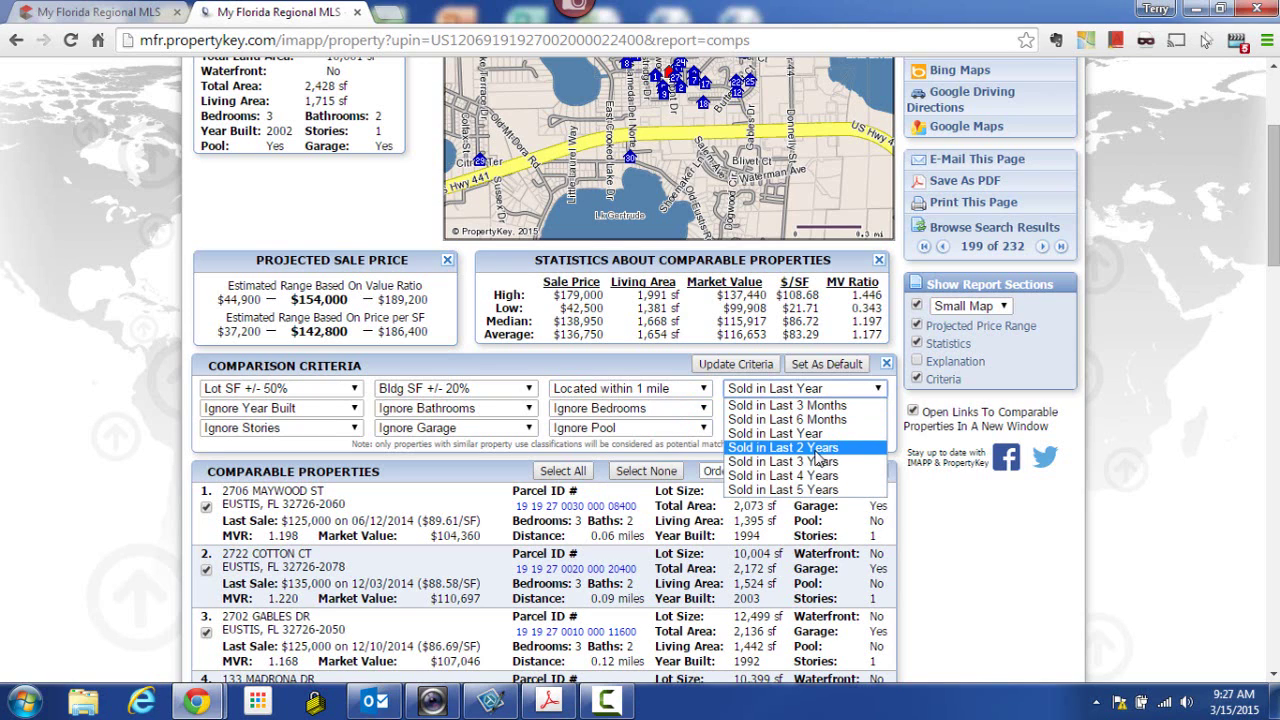
click(668, 370)
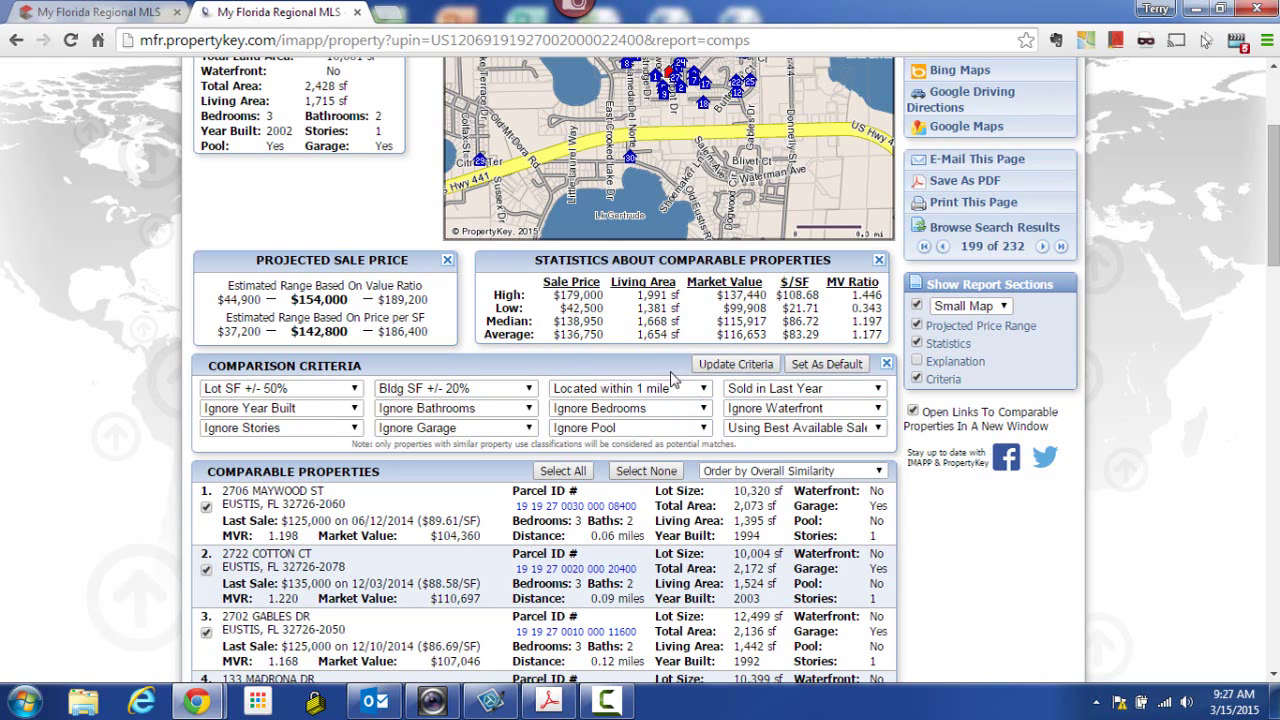
click(360, 413)
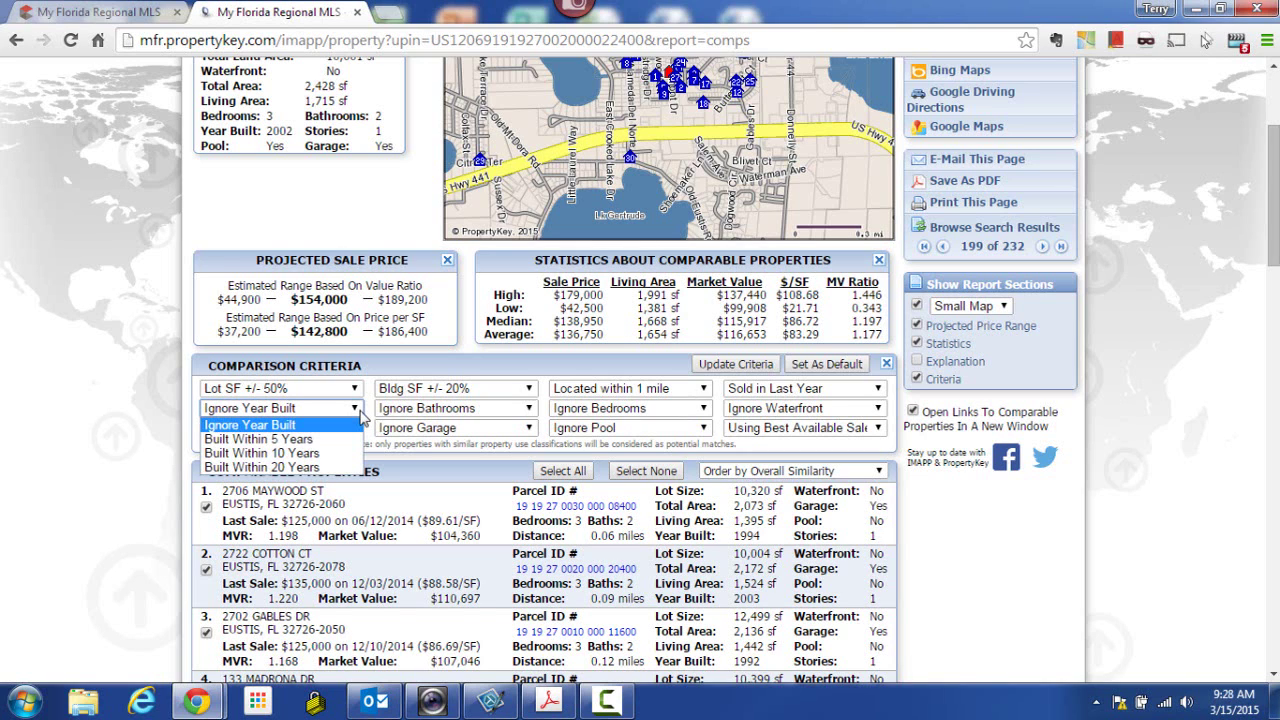
click(360, 413)
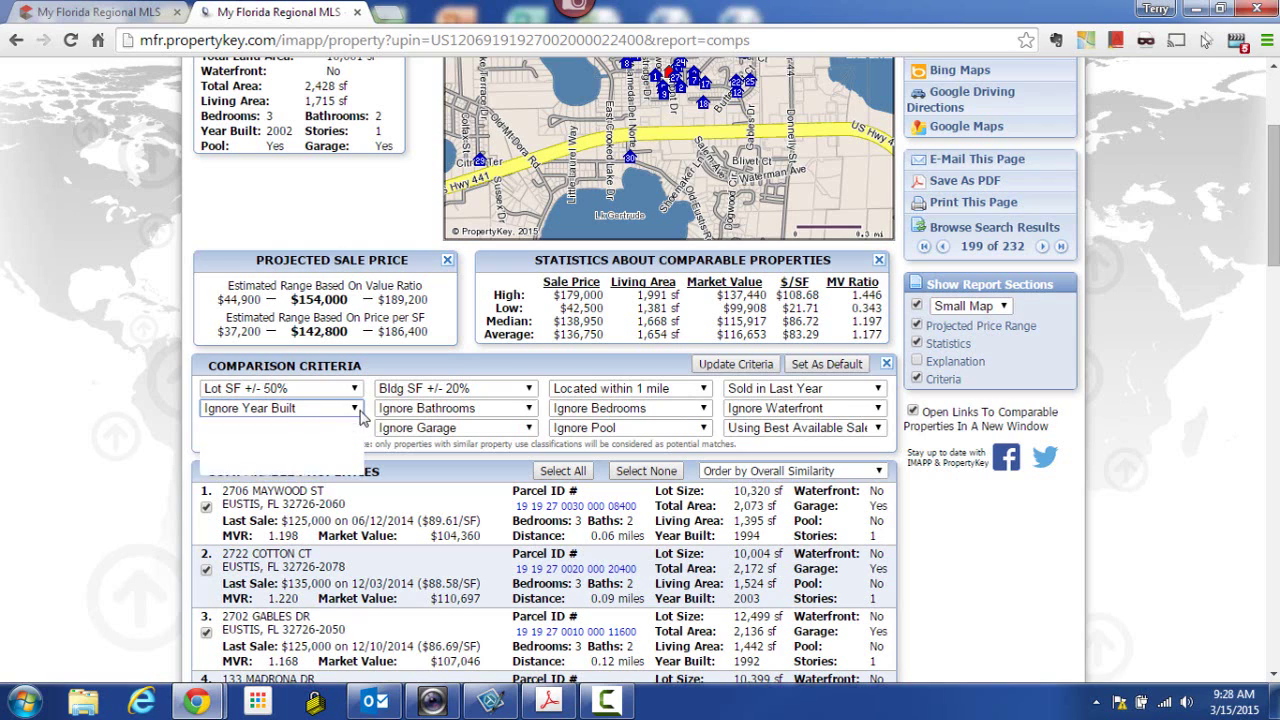
click(533, 410)
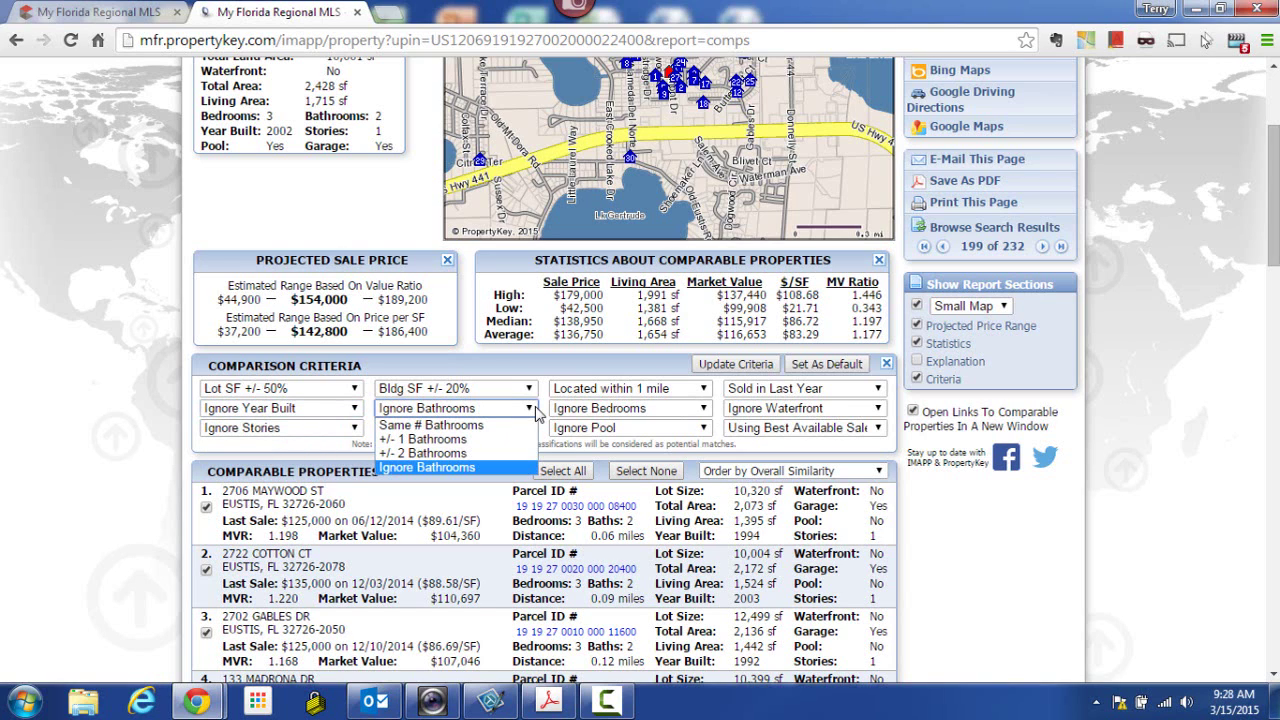
click(533, 410)
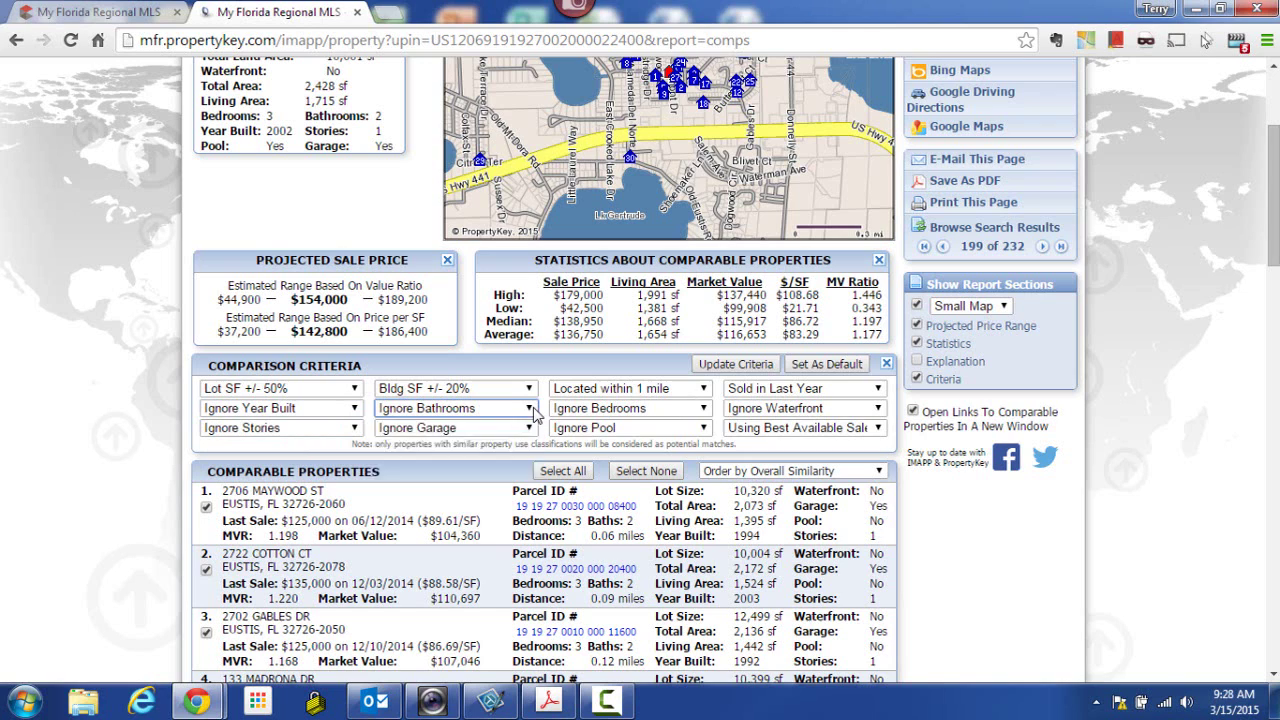
click(879, 409)
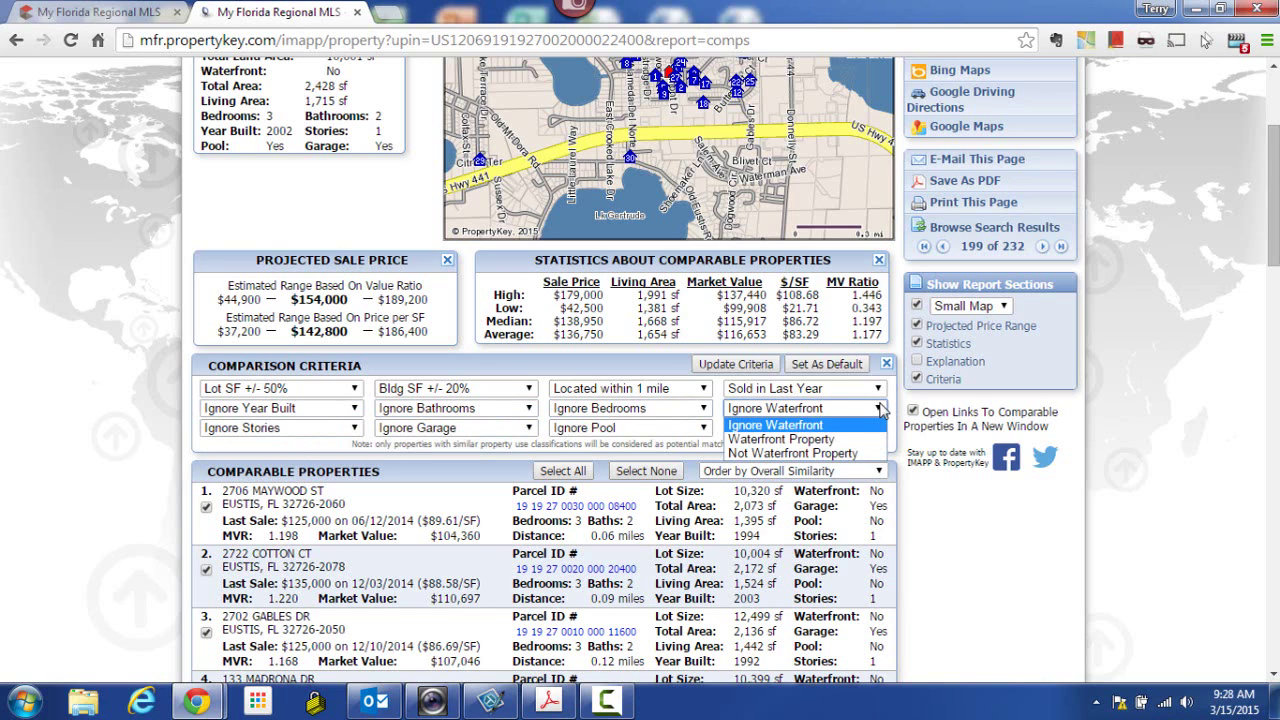
click(880, 409)
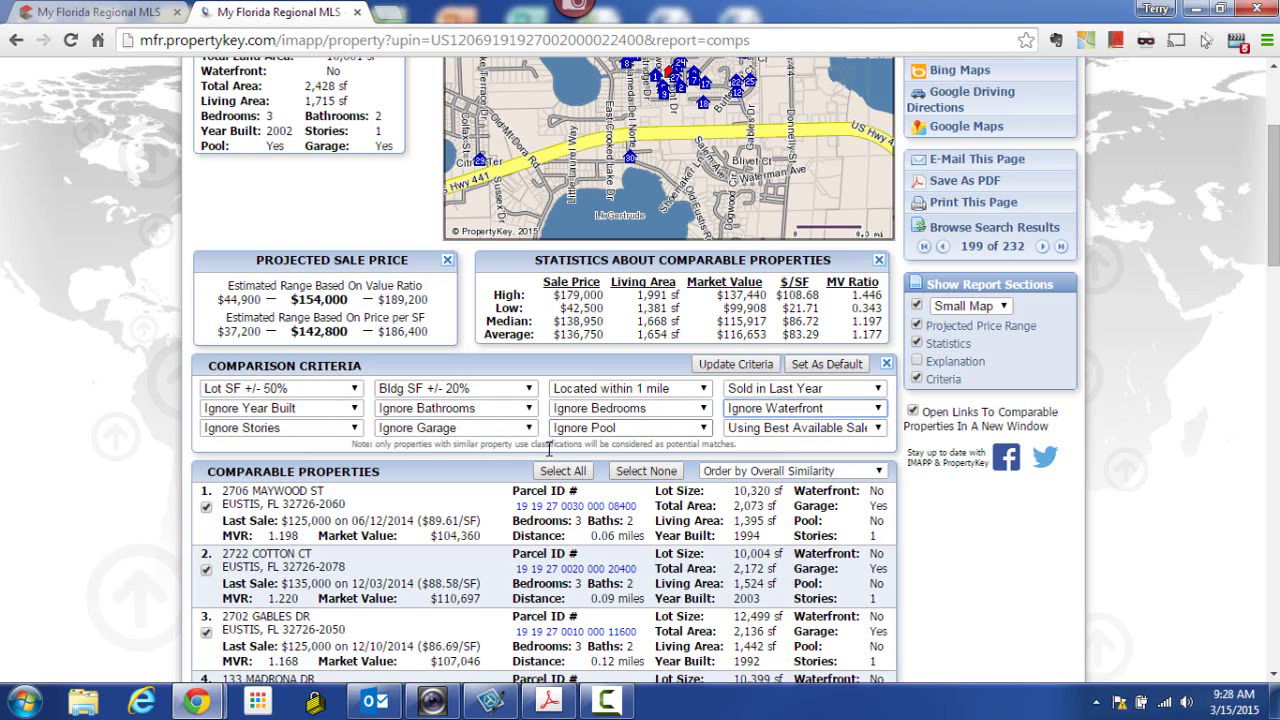
click(356, 430)
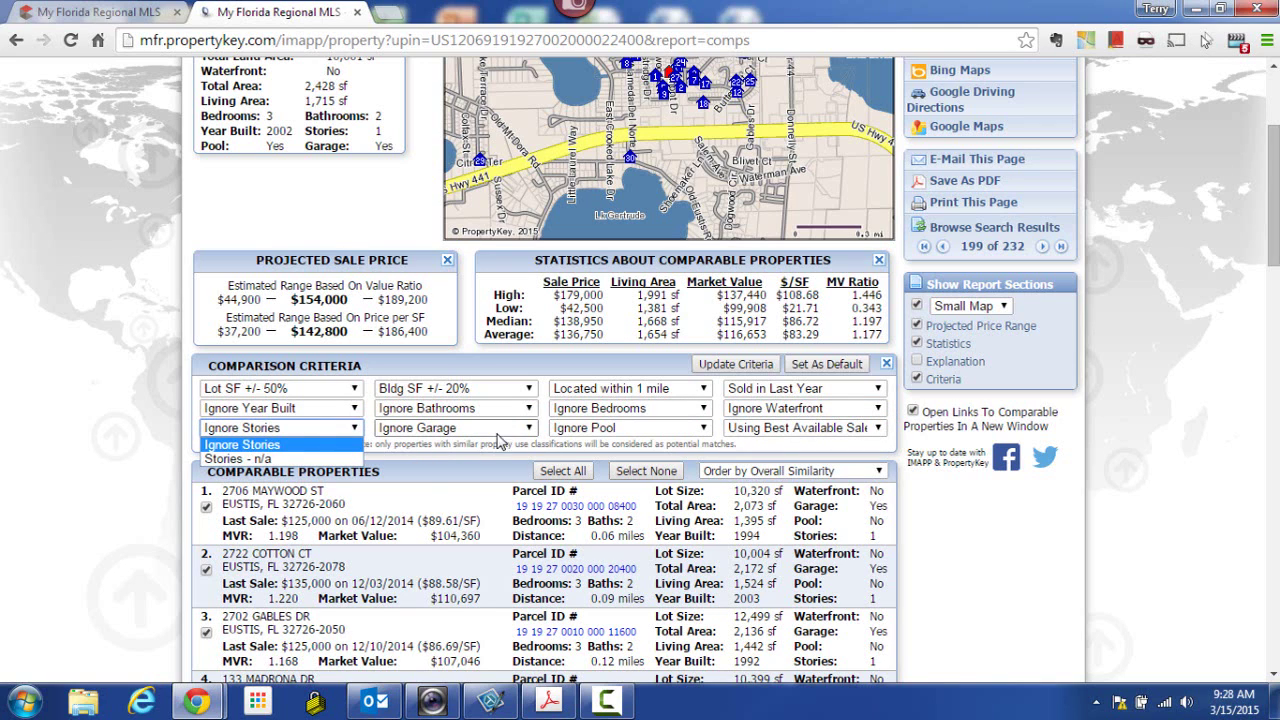
click(527, 428)
click(708, 432)
click(704, 428)
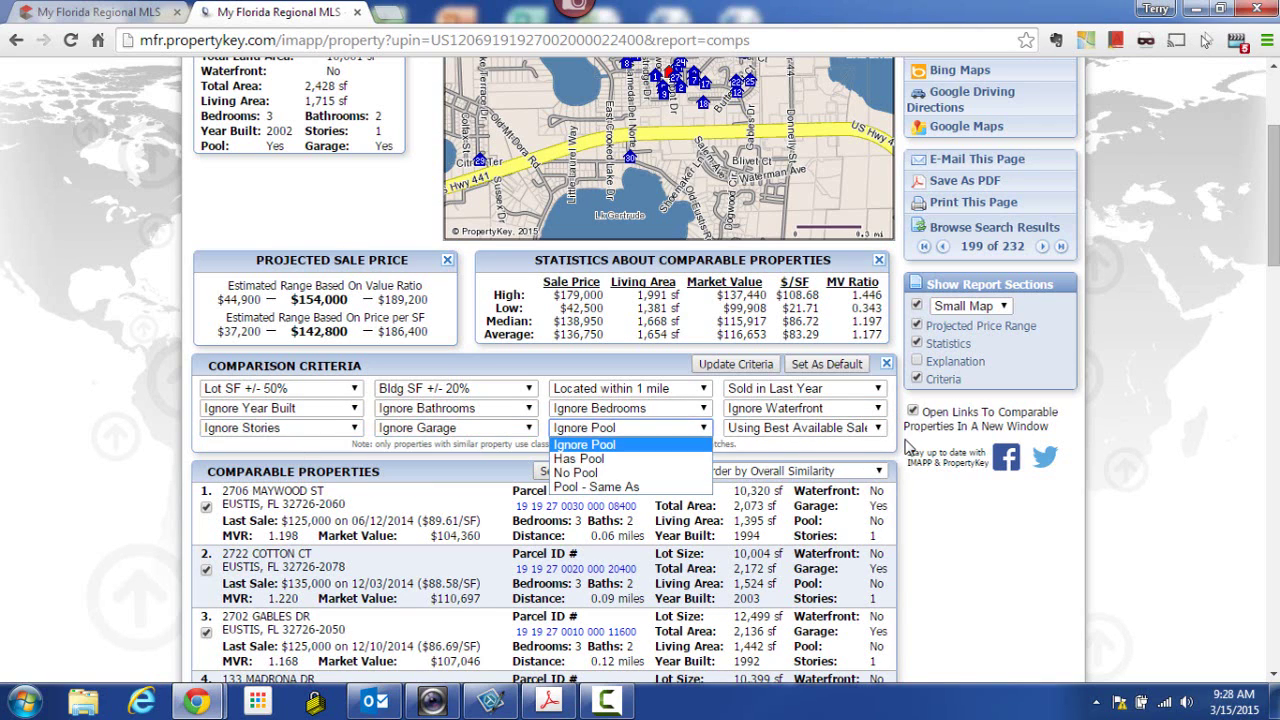
click(880, 429)
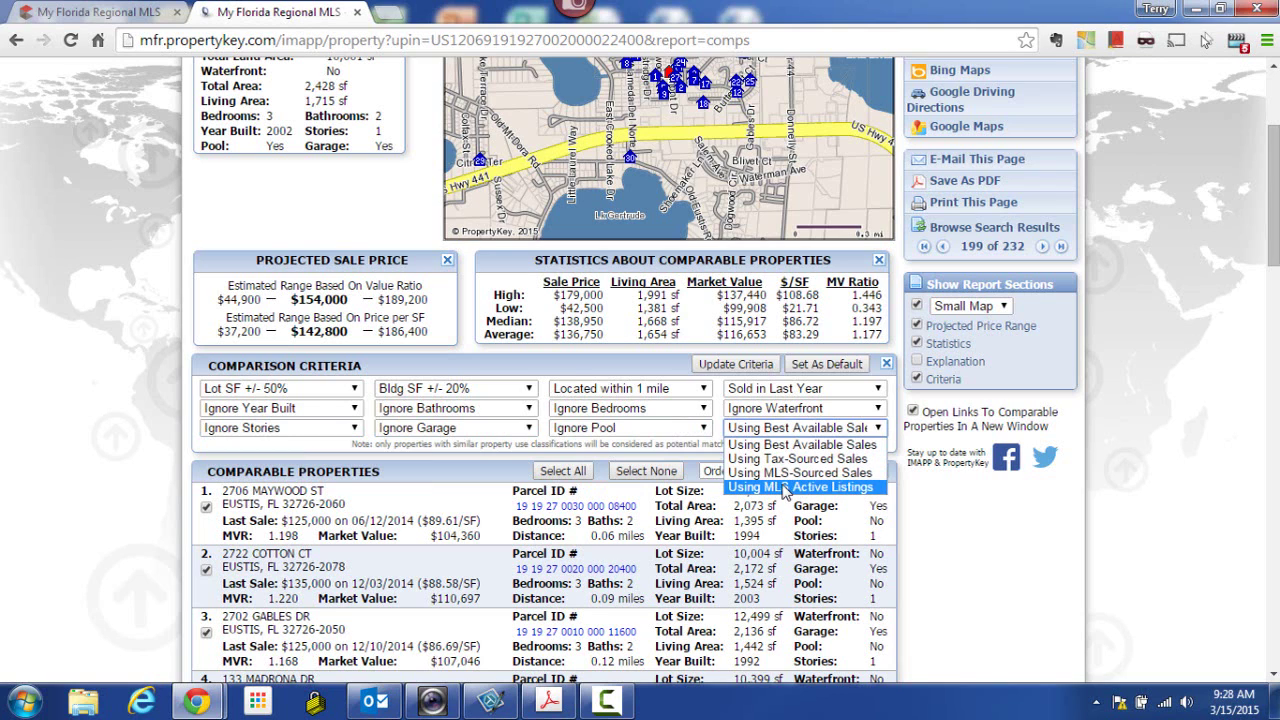
click(718, 427)
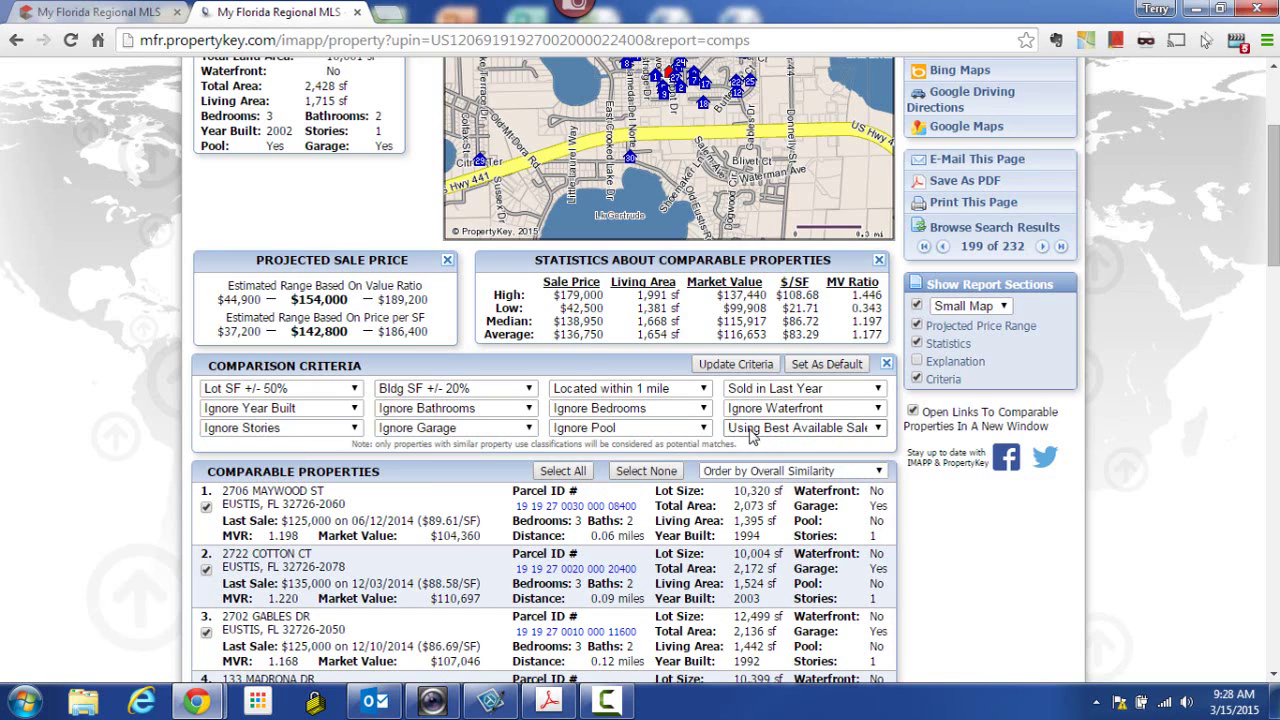
scroll(752, 432, down, 3)
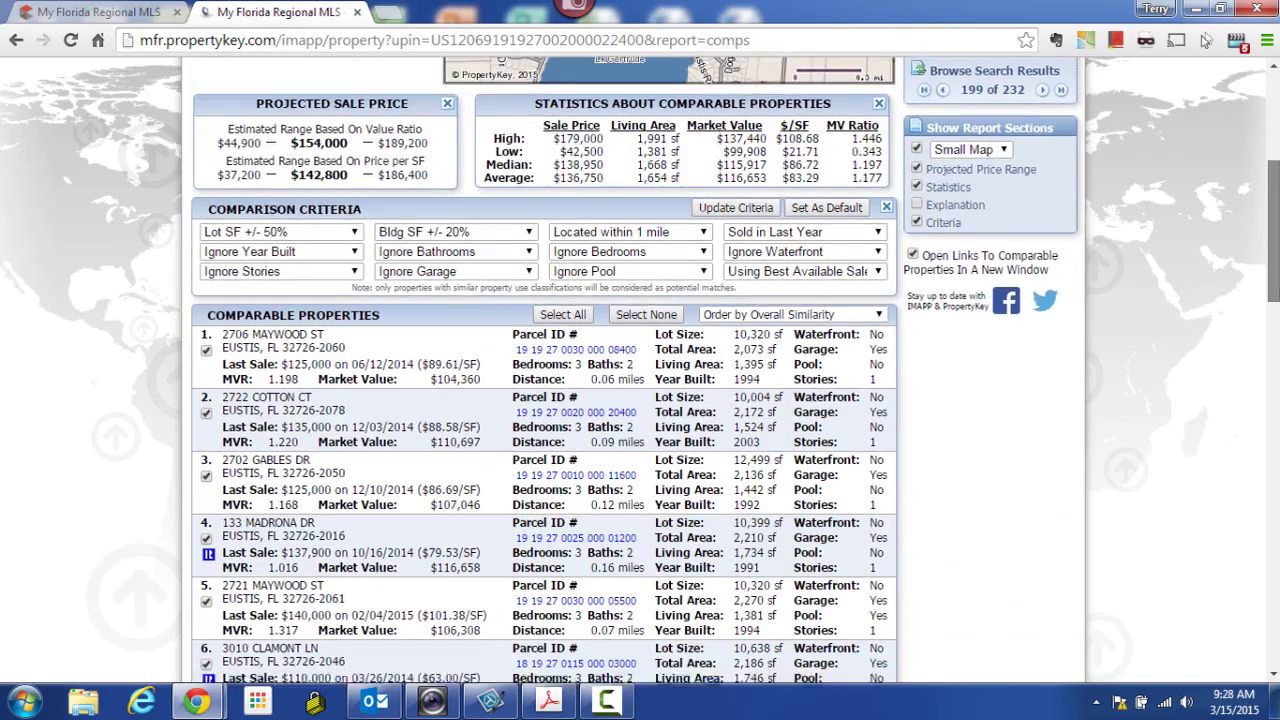
scroll(396, 257, down, 1)
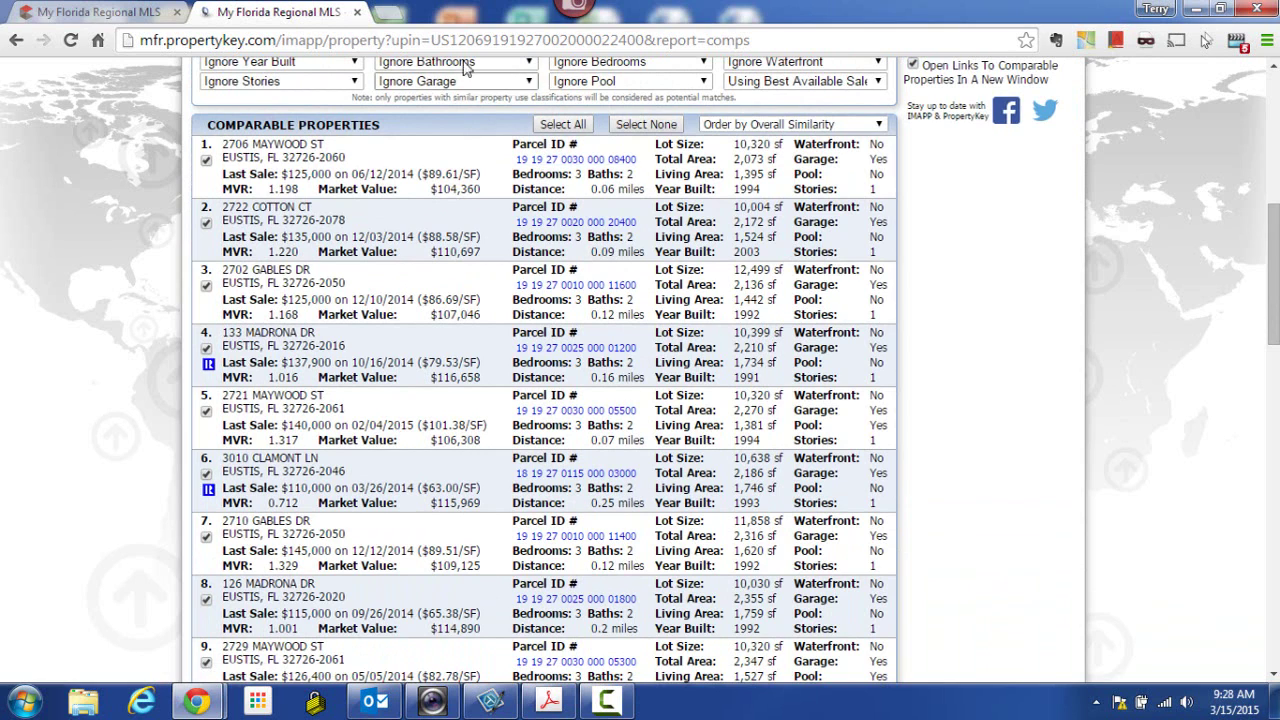
scroll(738, 310, up, 3)
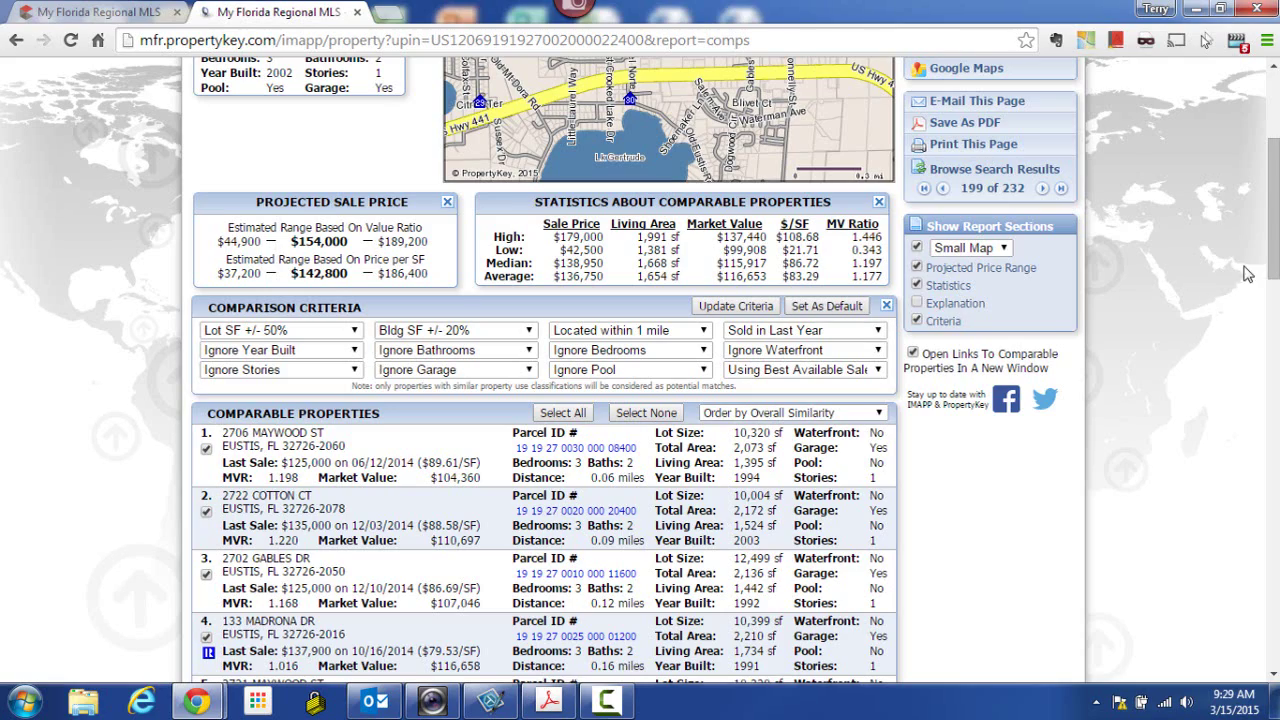
drag(1273, 262, 1273, 332)
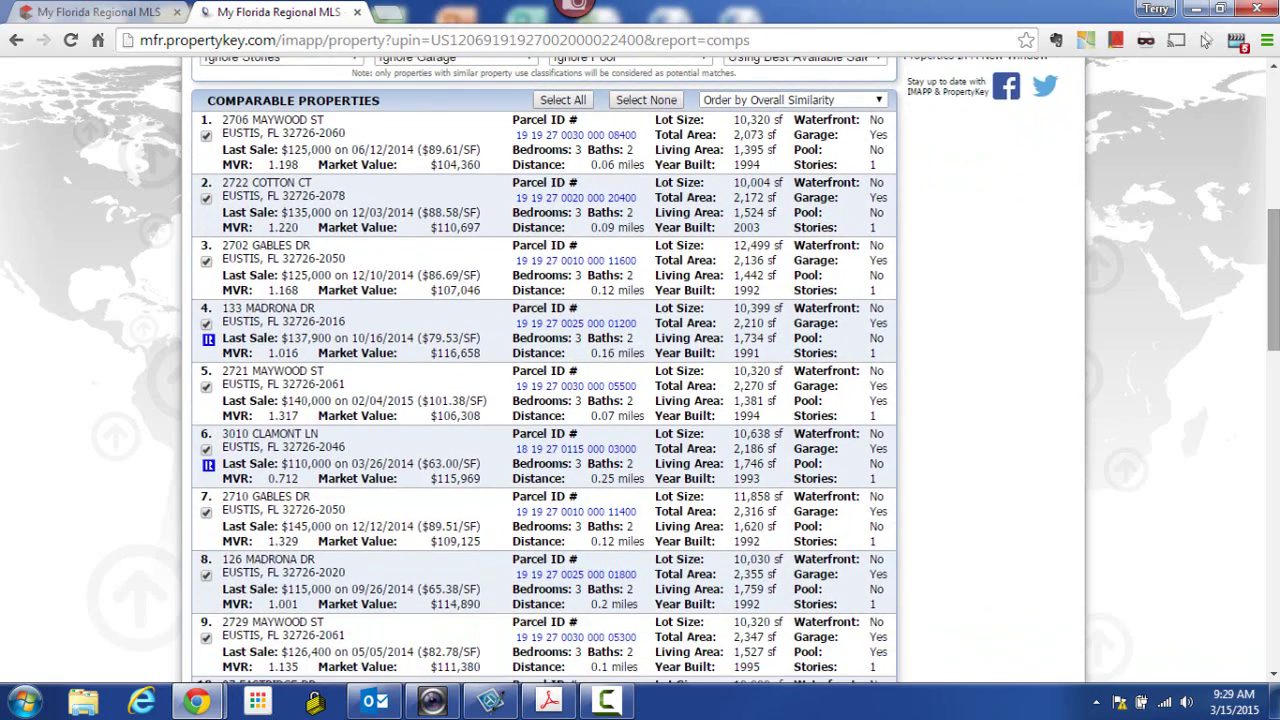
- Deselect 2706 Maywood St, 2722 Cotton Ct and 2702 Gables Dr, then reselect Gables Dr and Maywood St
click(206, 138)
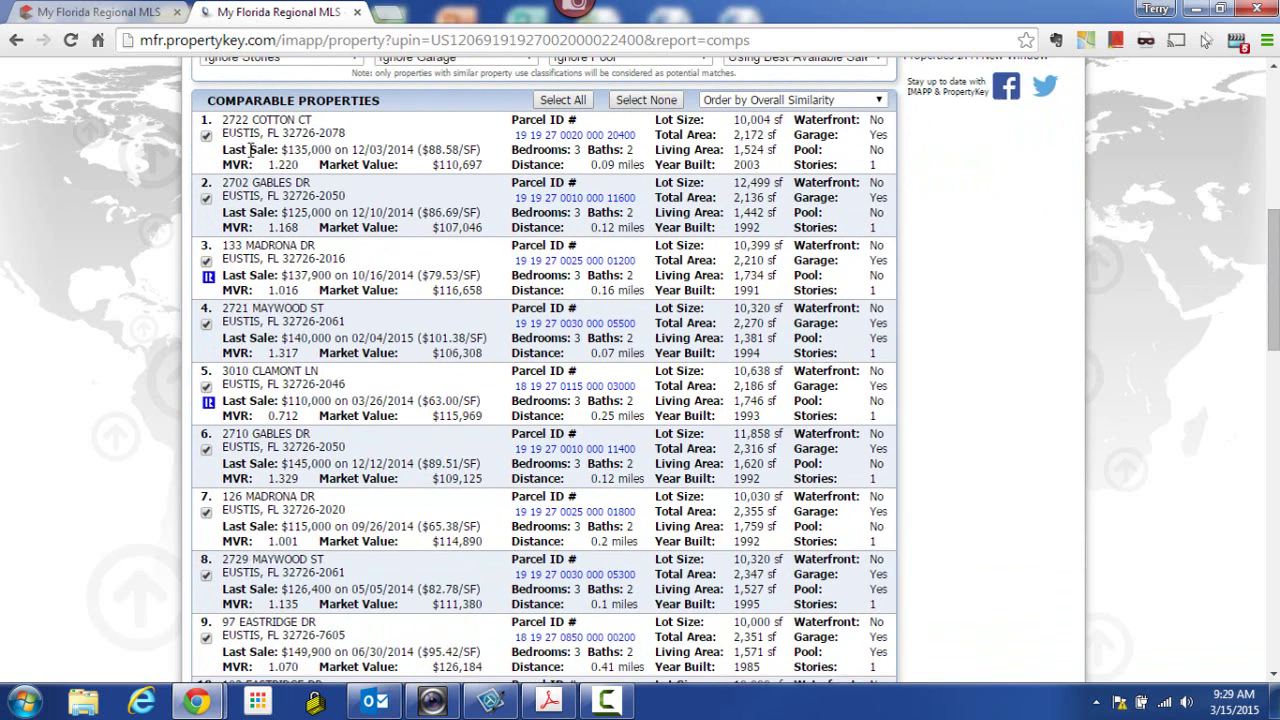
click(206, 148)
click(206, 148)
scroll(206, 148, down, 15)
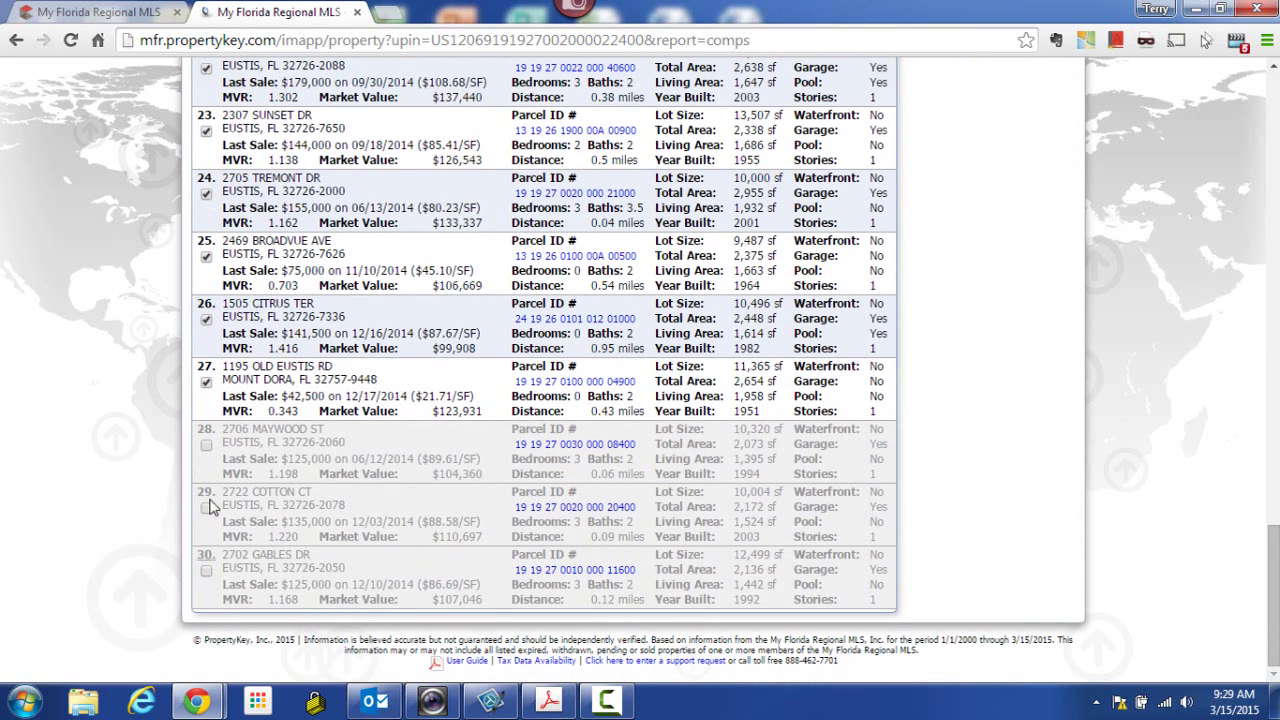
click(207, 572)
click(207, 509)
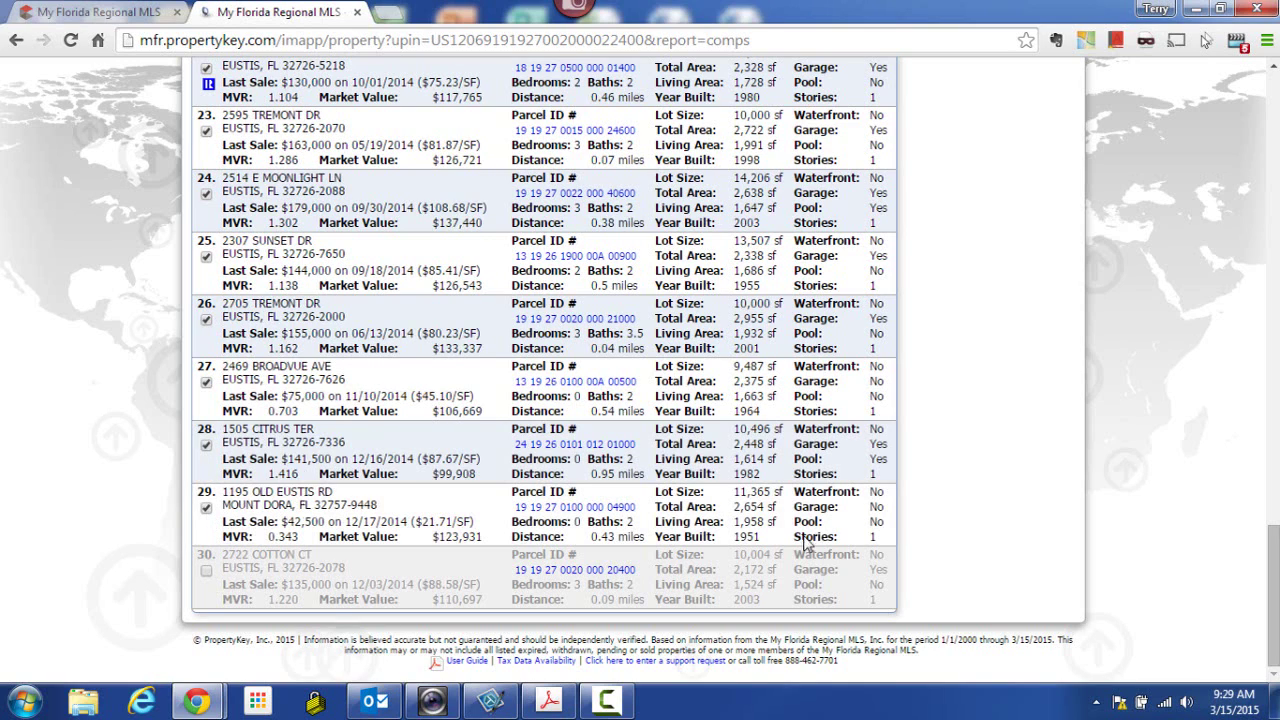
drag(1273, 547, 1273, 245)
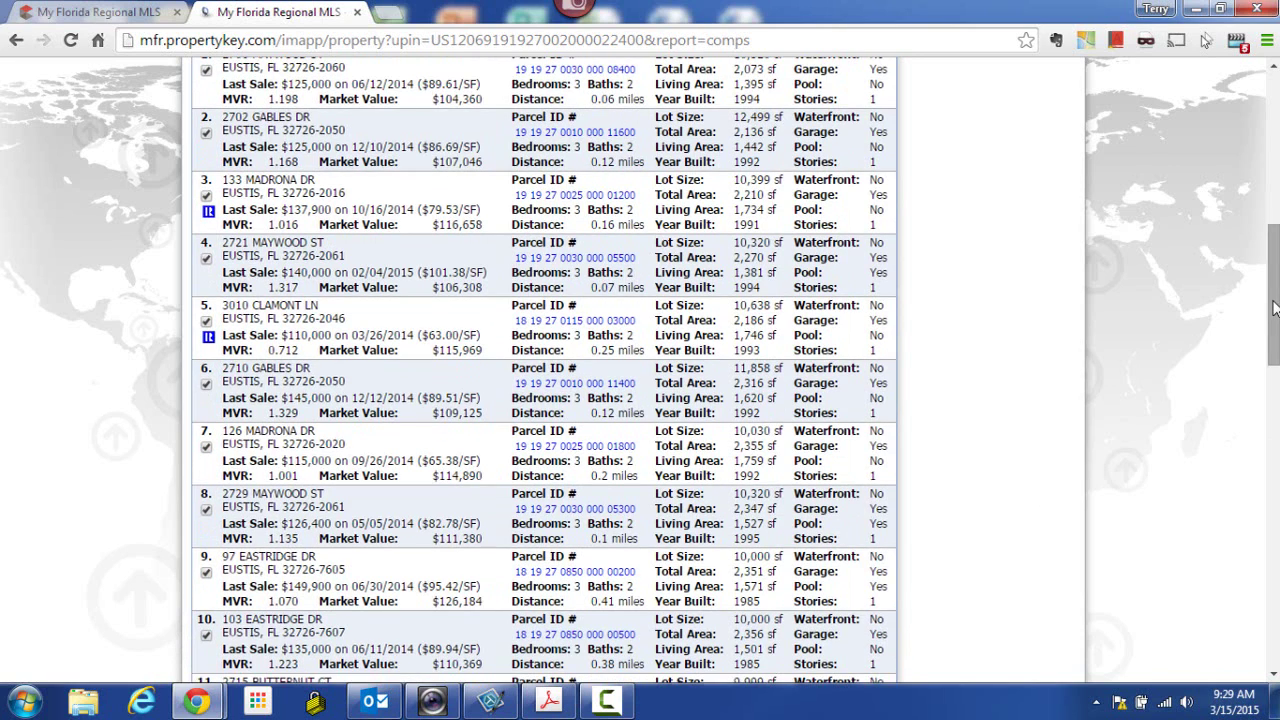
drag(1273, 308, 1273, 316)
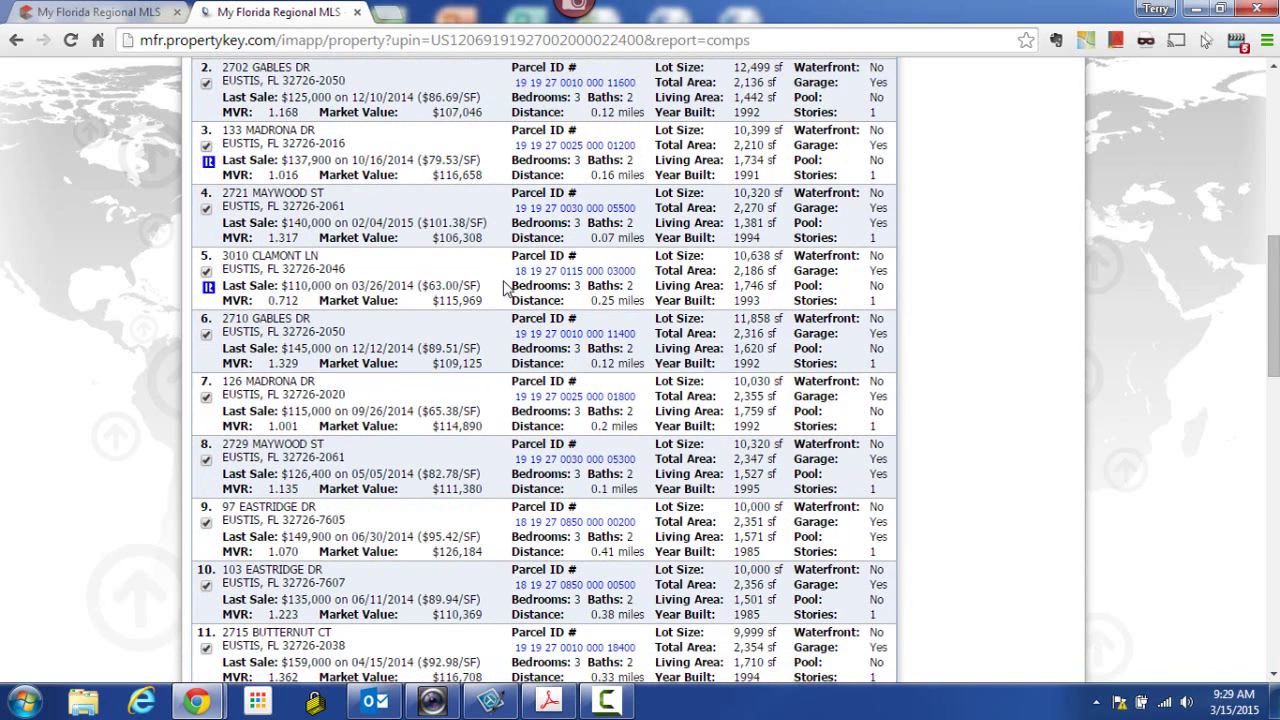
scroll(507, 288, down, 6)
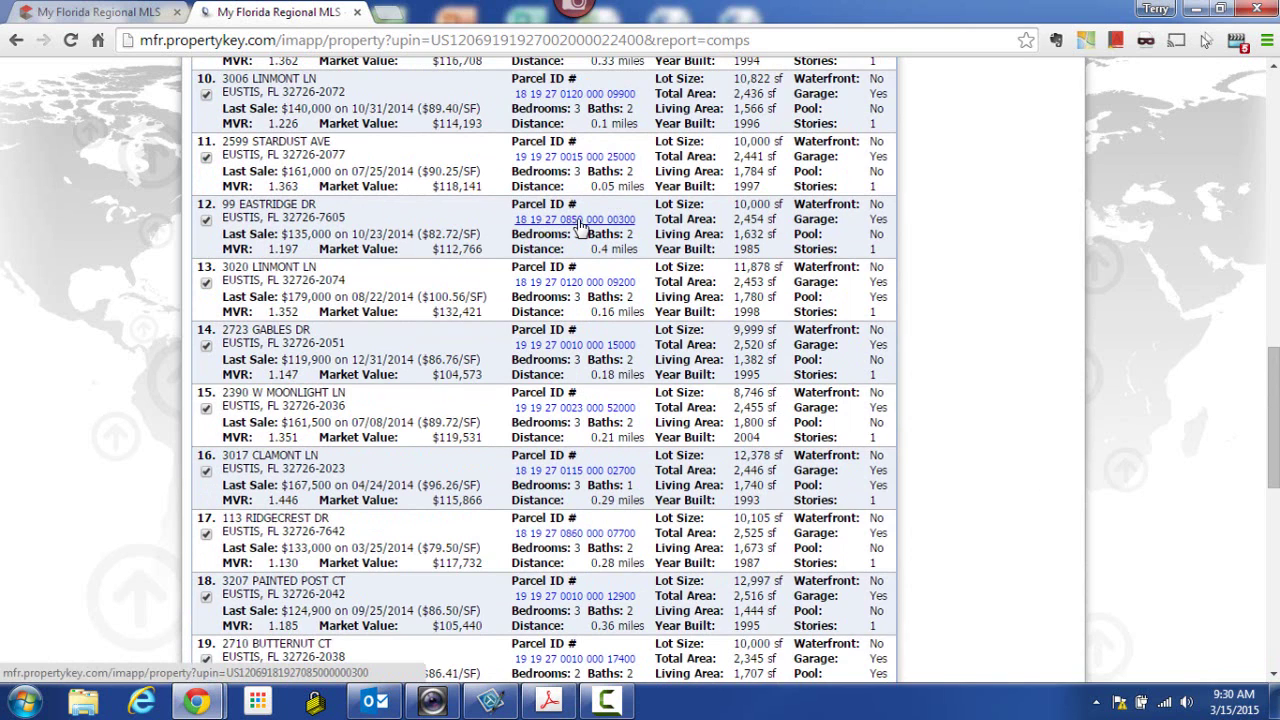
click(581, 221)
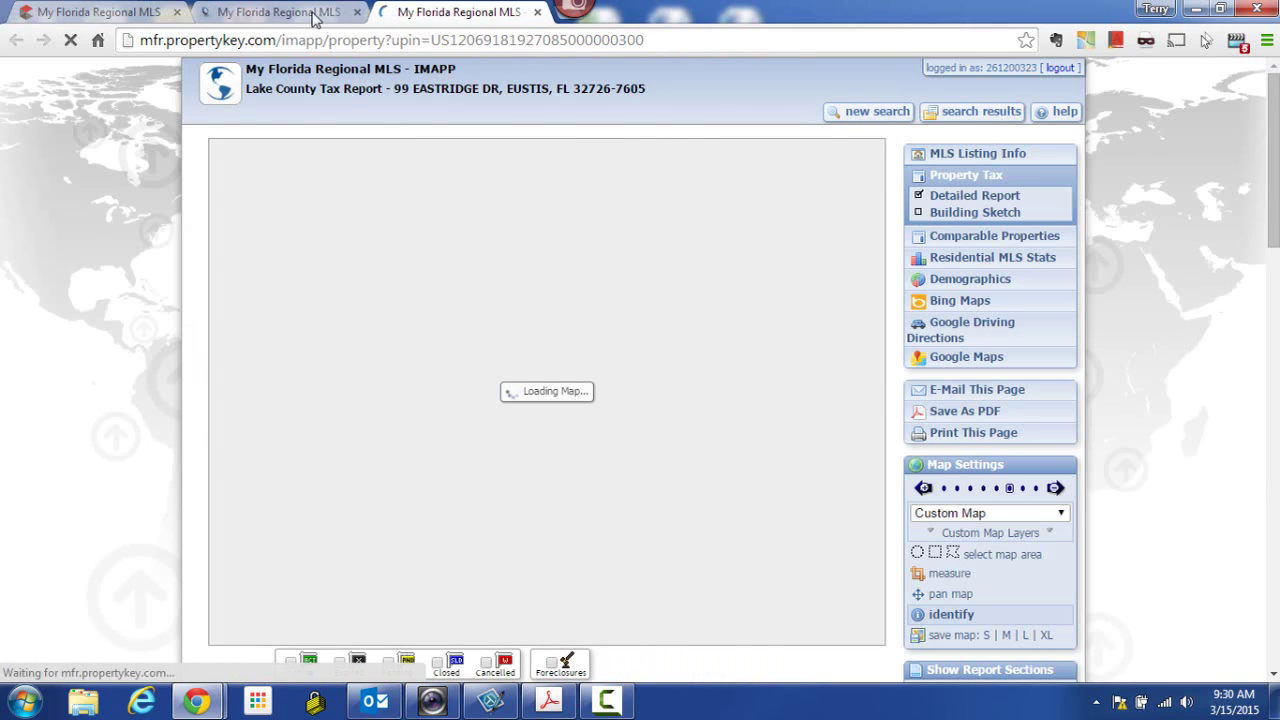
click(313, 16)
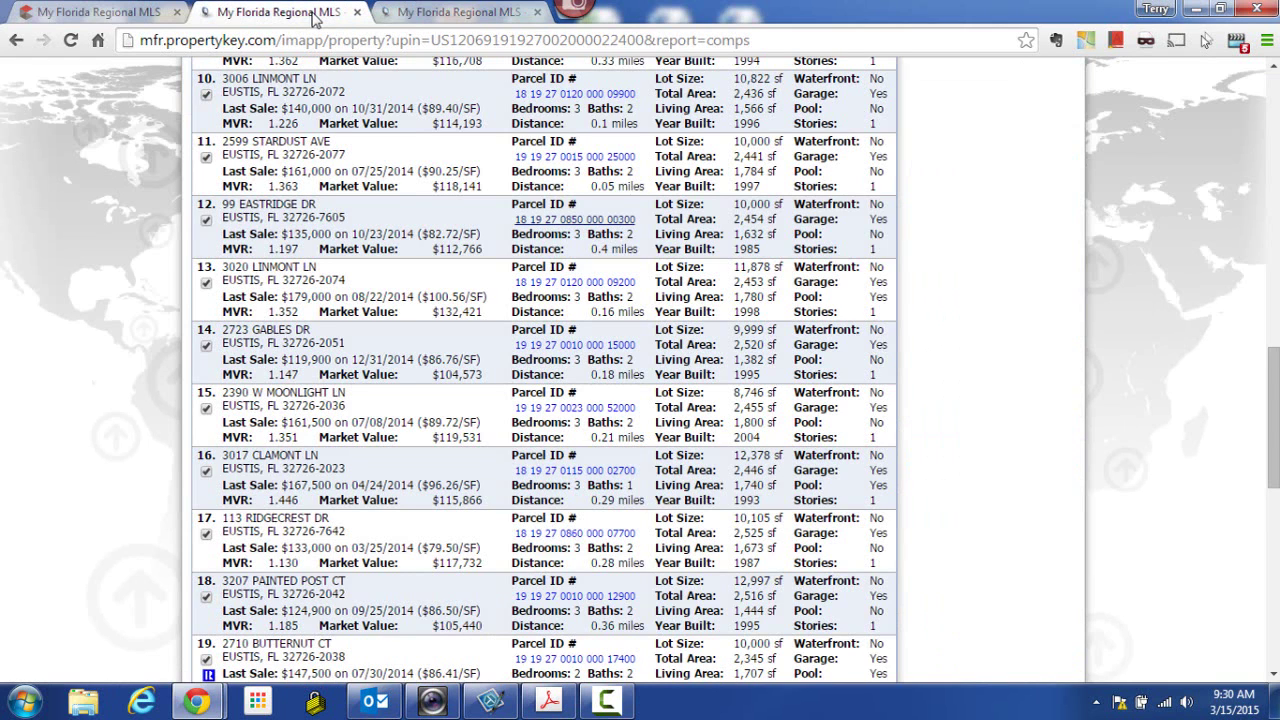
click(430, 20)
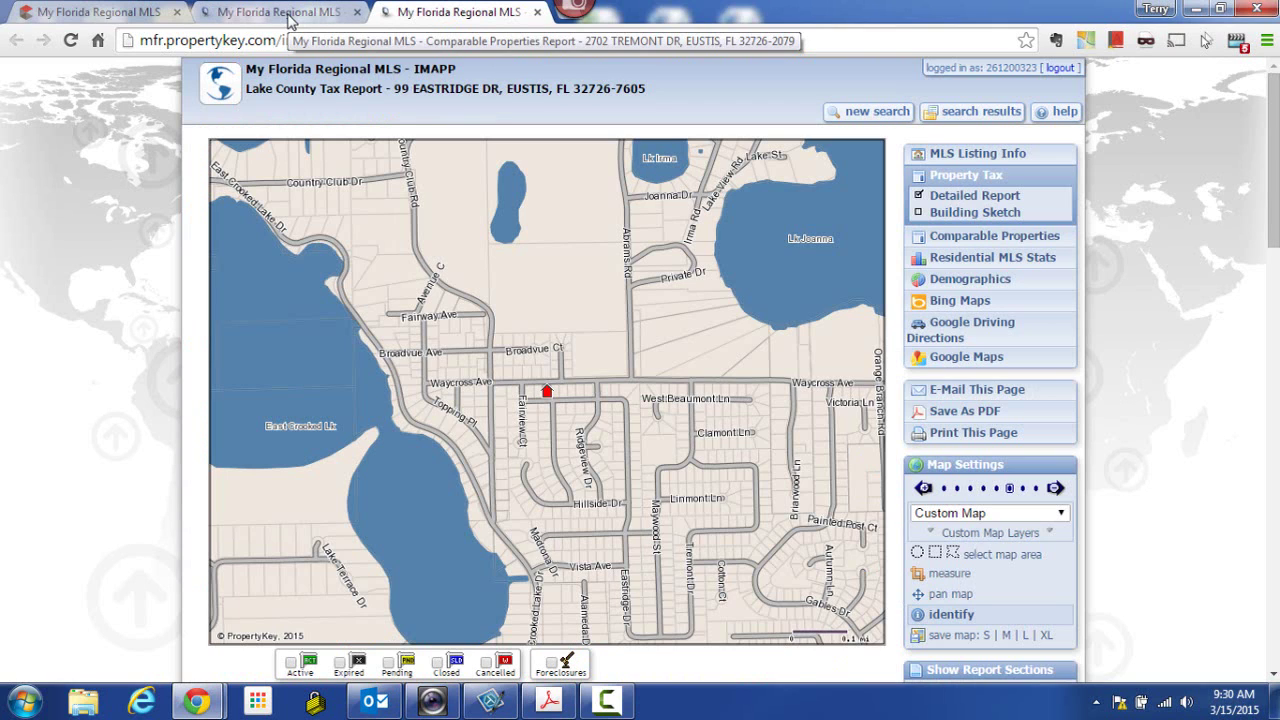
mouse_move(567, 20)
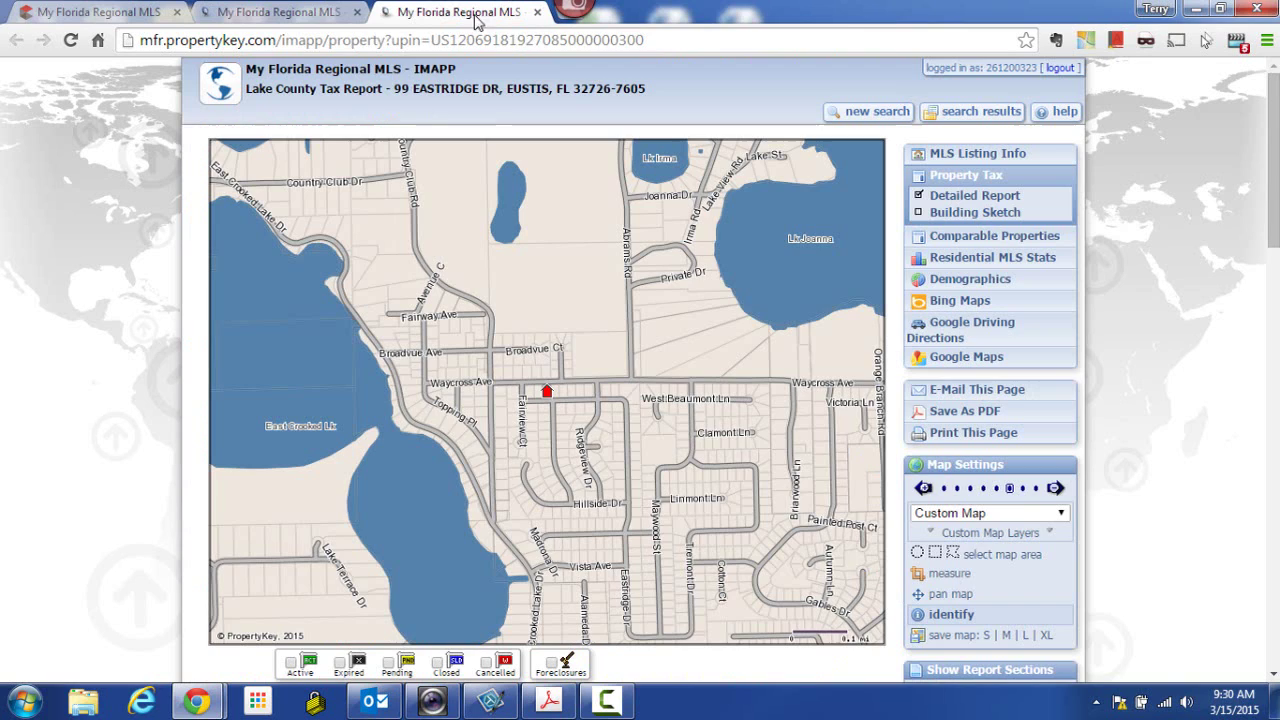
click(535, 13)
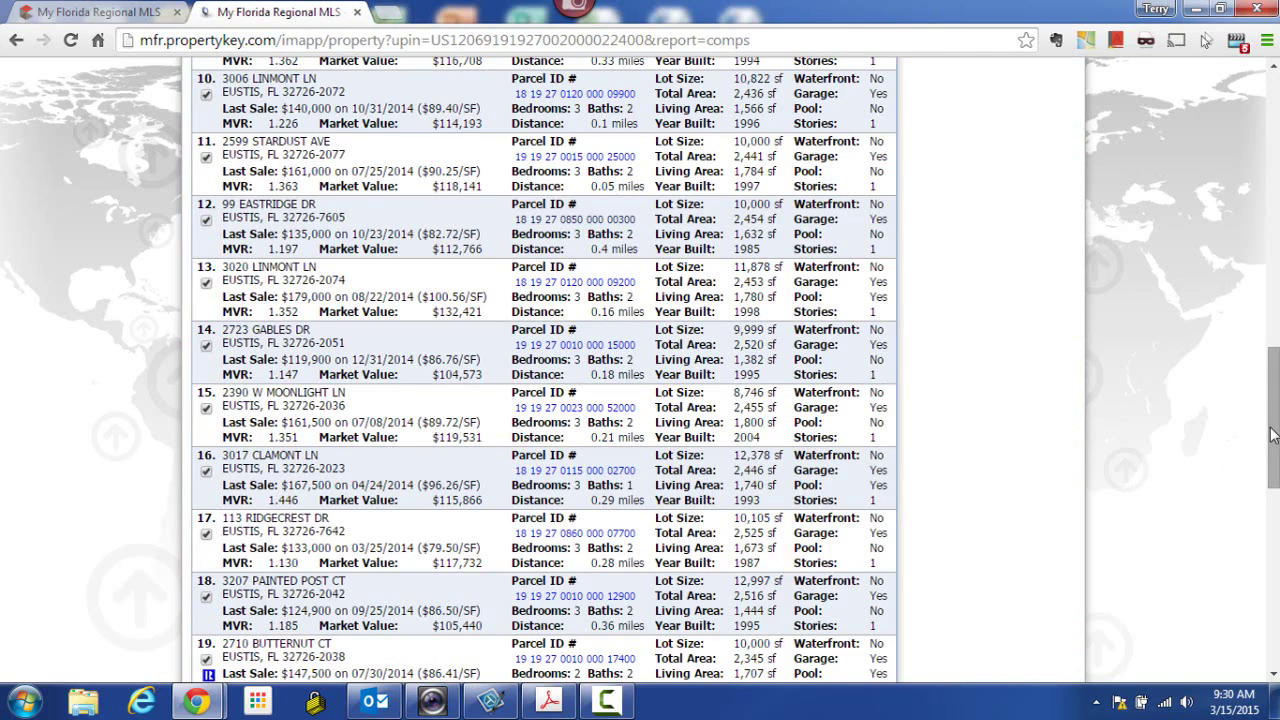
- Reselect 2722 Cotton Ct near the bottom of the comparable properties list
drag(1273, 436, 1273, 613)
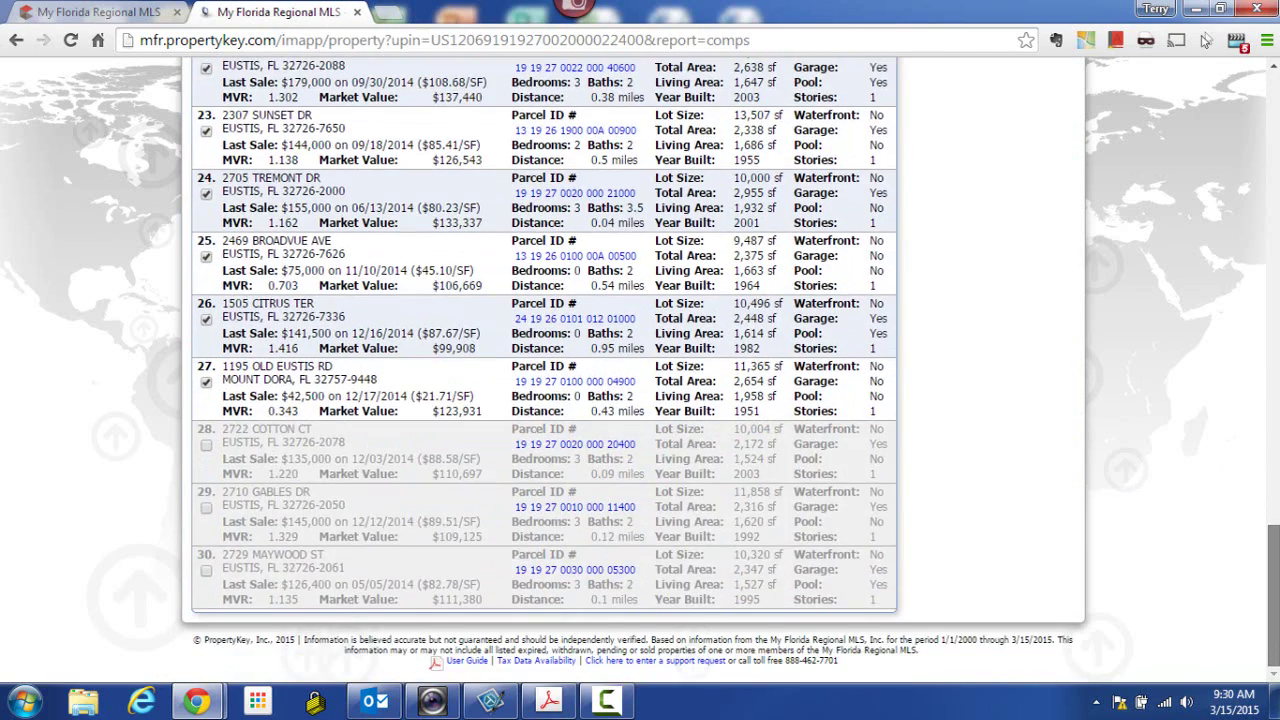
click(206, 447)
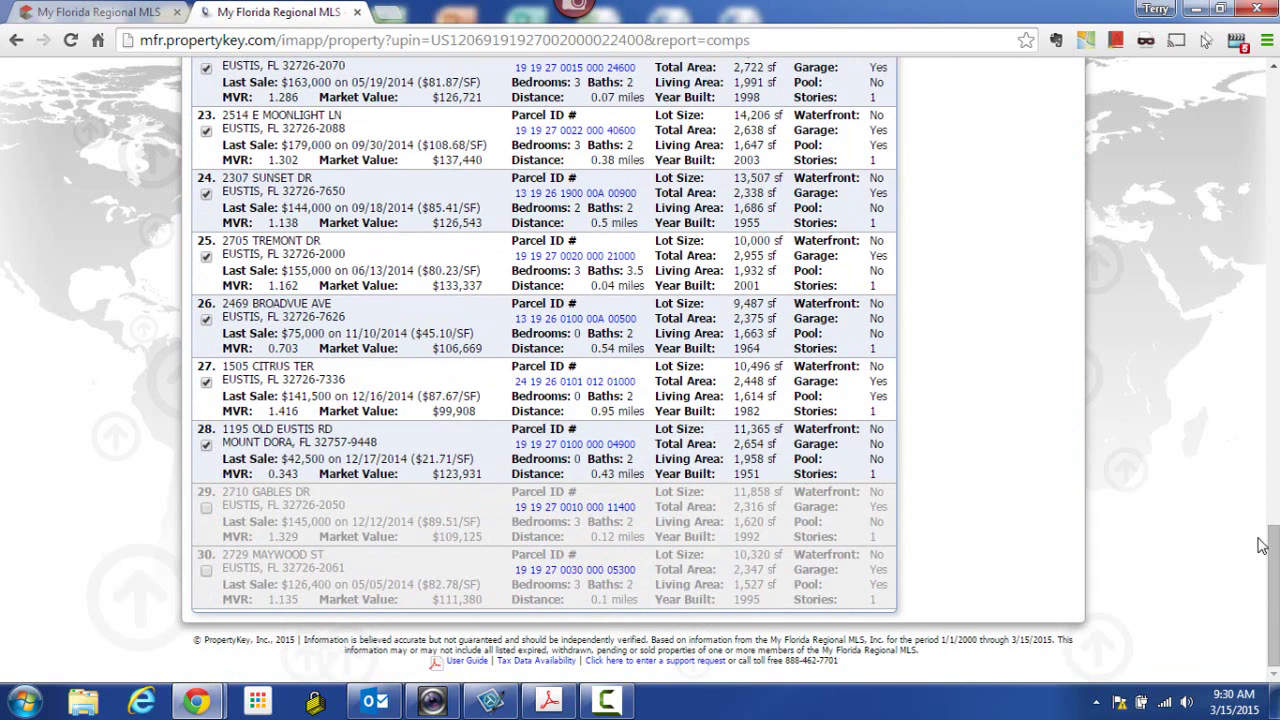
drag(1262, 545, 1268, 437)
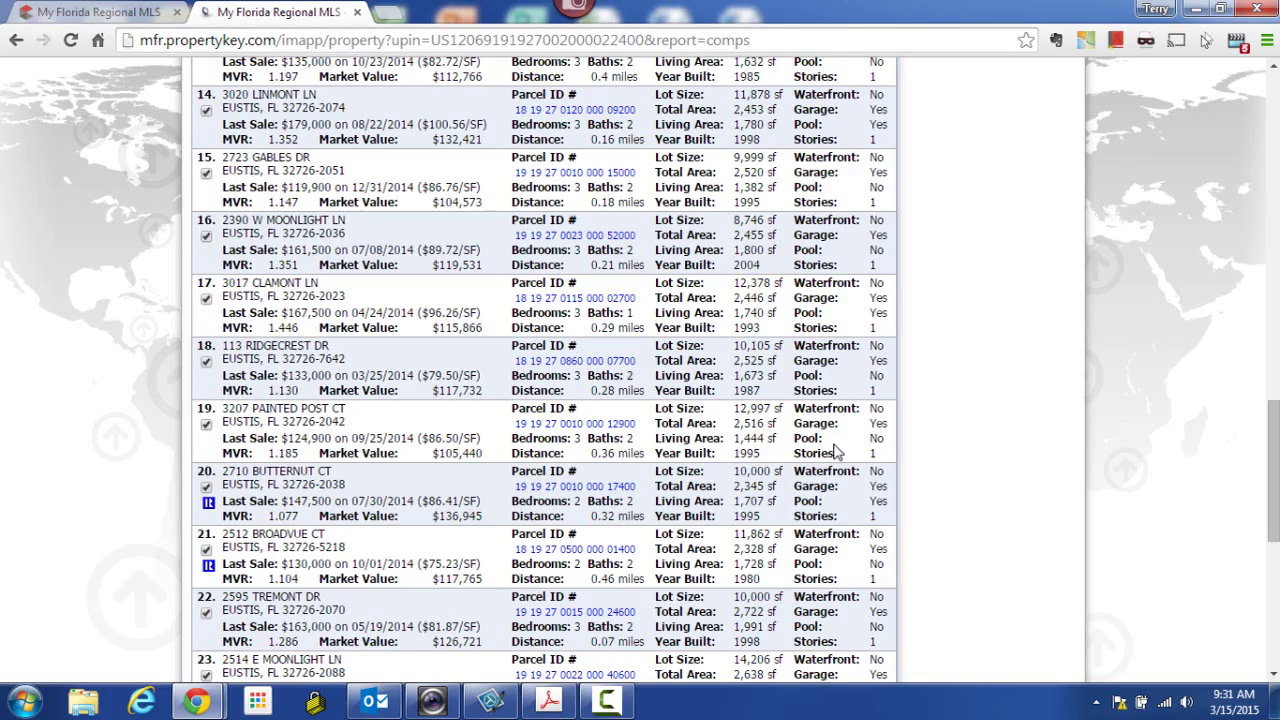
mouse_move(1272, 485)
mouse_down()
mouse_move(1273, 545)
mouse_move(1272, 462)
mouse_move(1272, 491)
mouse_up()
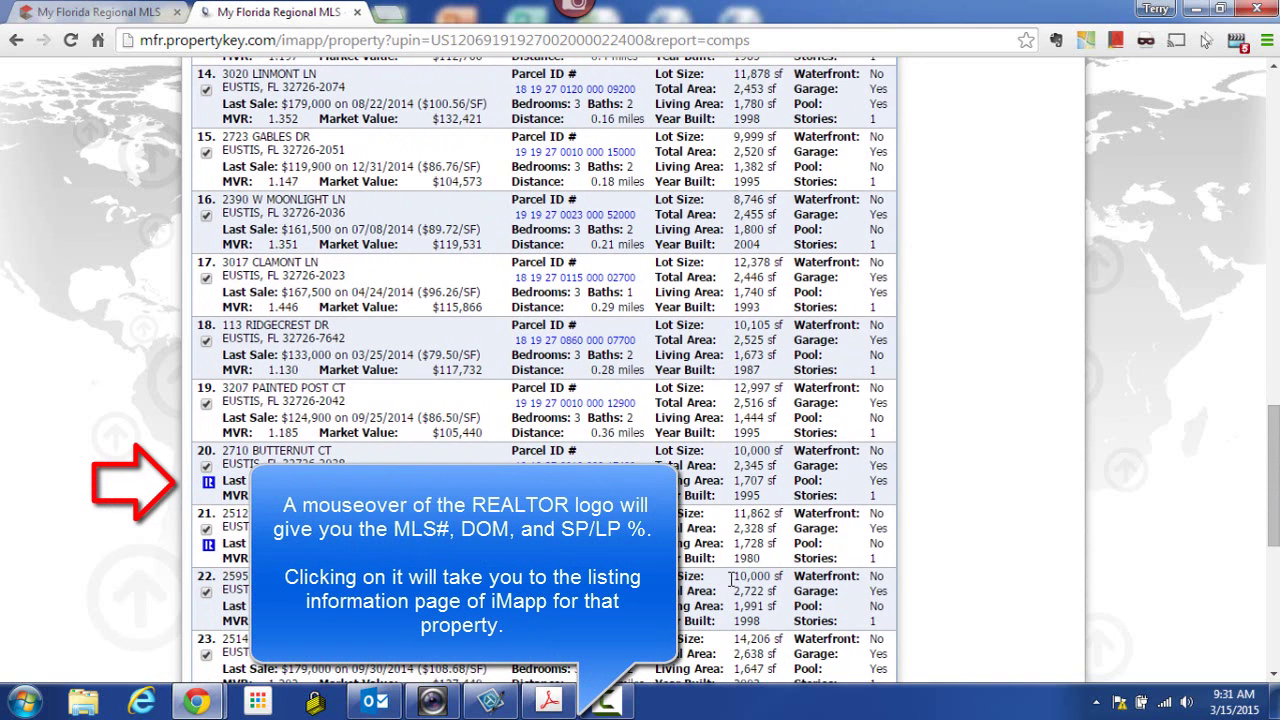
drag(1273, 528, 1210, 184)
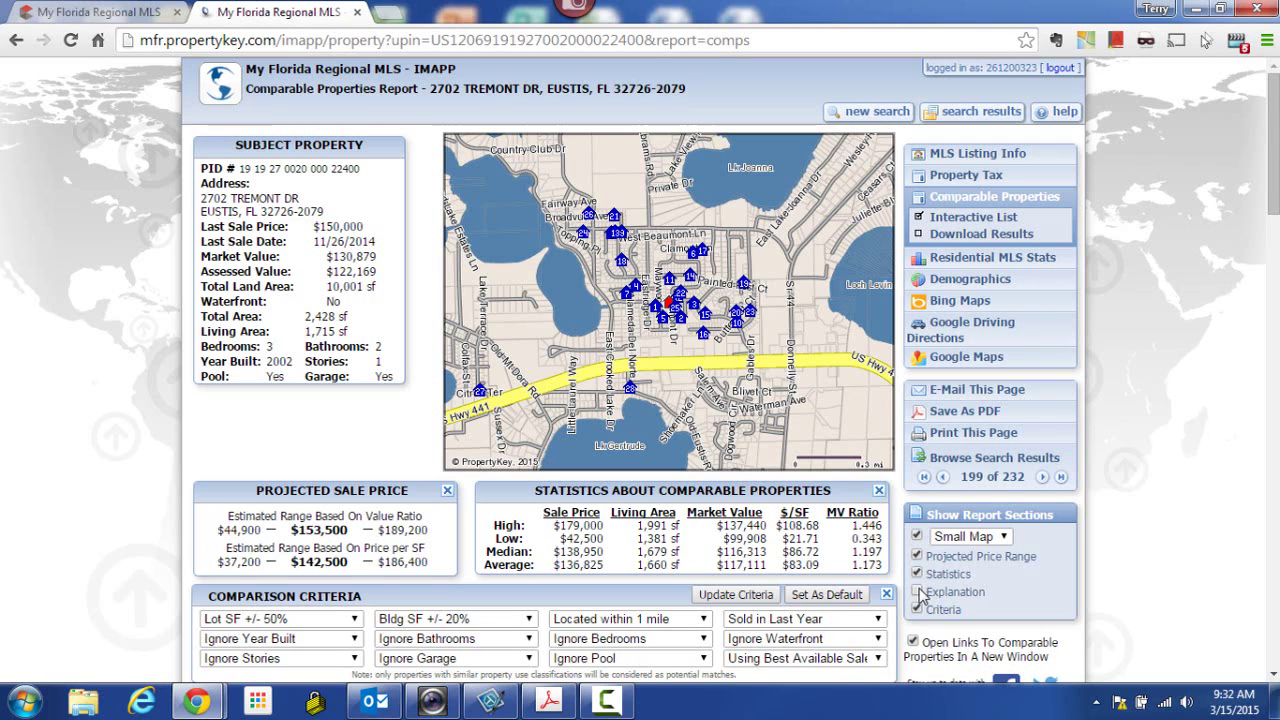
click(918, 592)
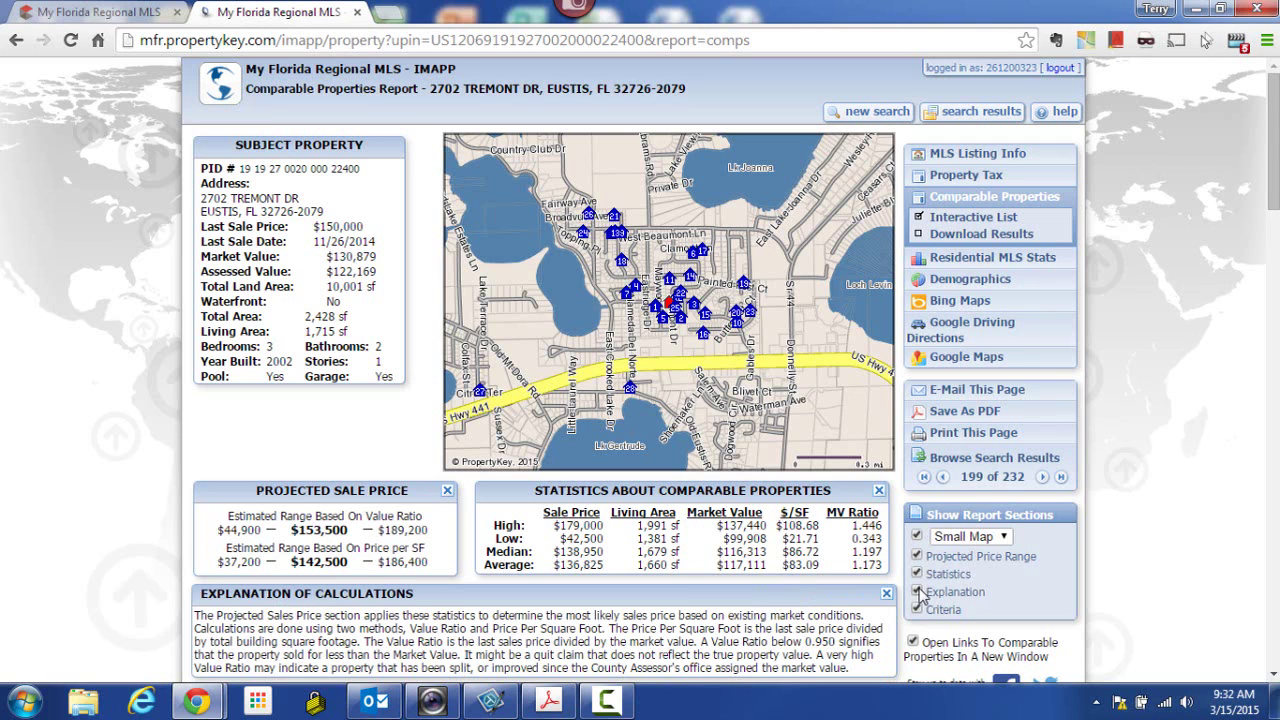
click(918, 592)
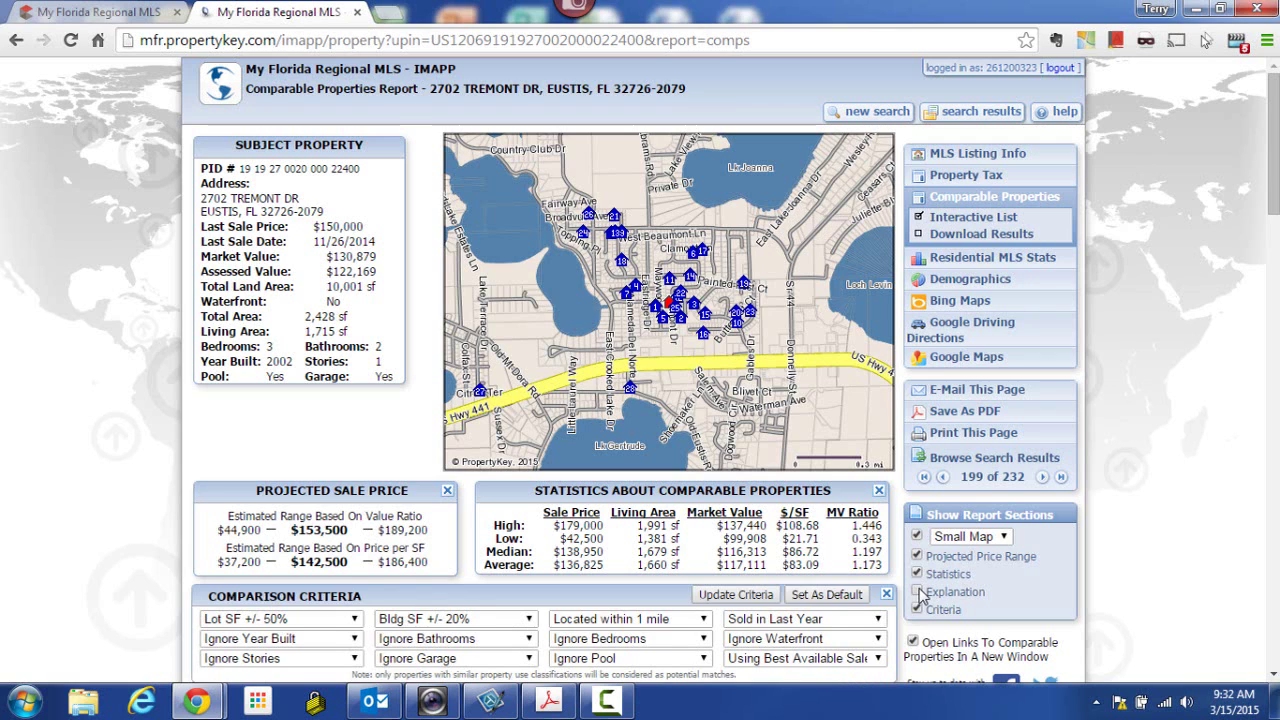
click(918, 592)
click(918, 592)
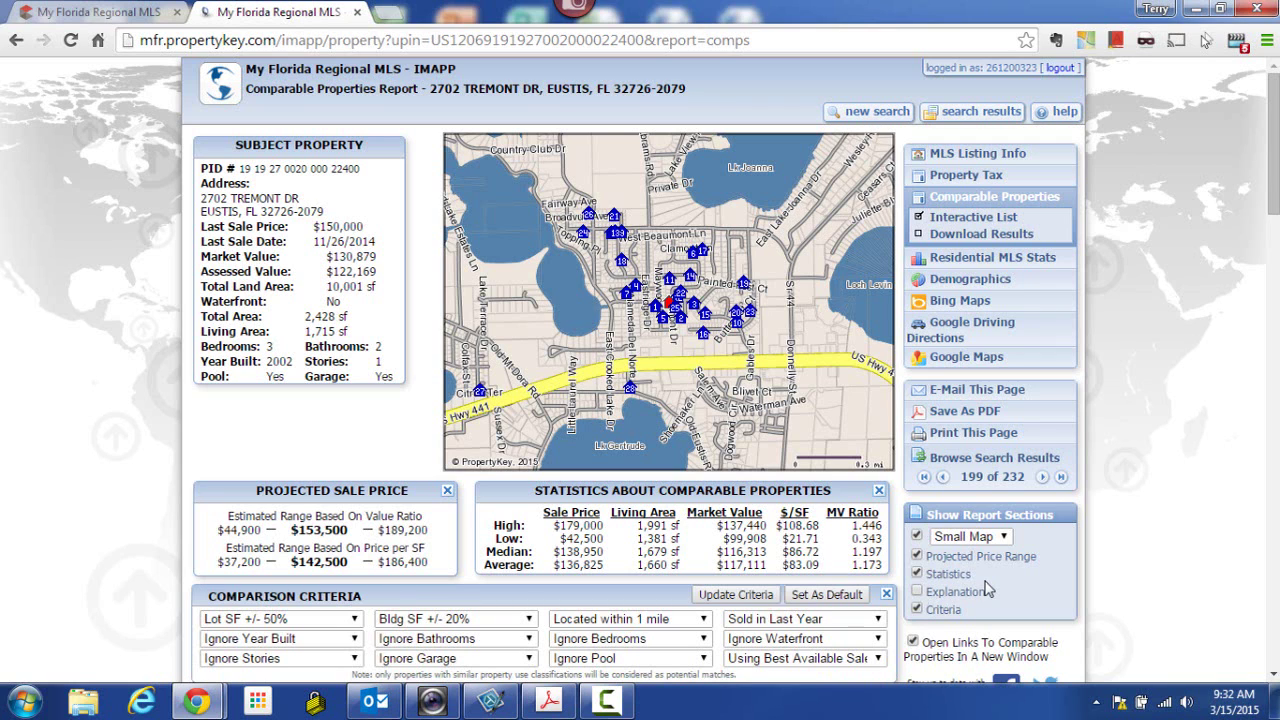